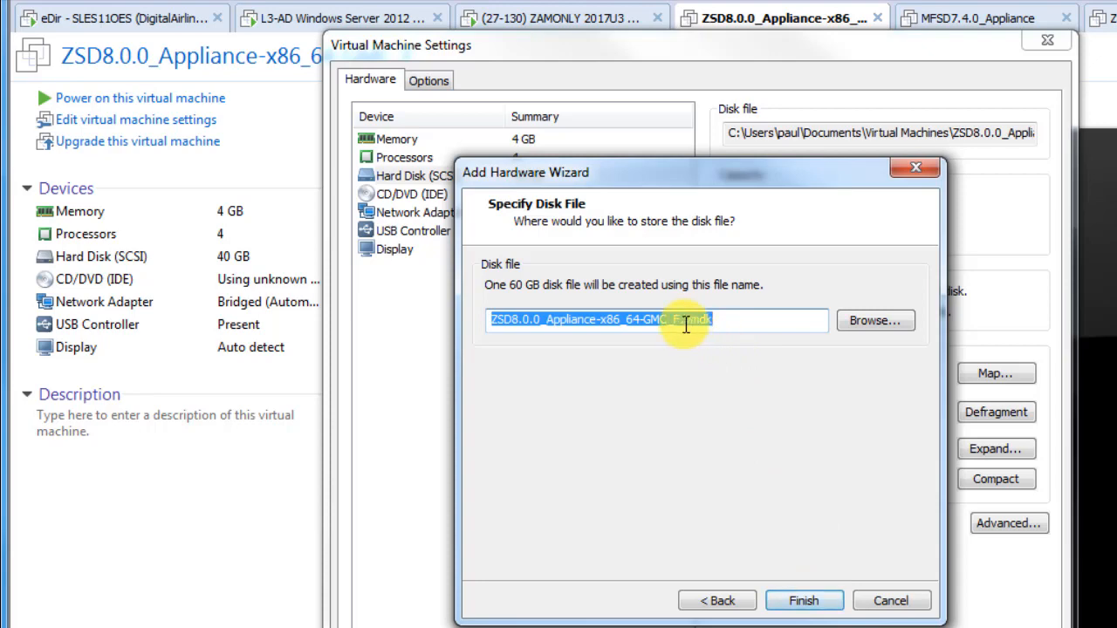
Step: Name the new 60 GB disk file VAStorage.vmdk, finish adding the disk, and save the virtual machine settings
click(680, 319)
shift+click(483, 323)
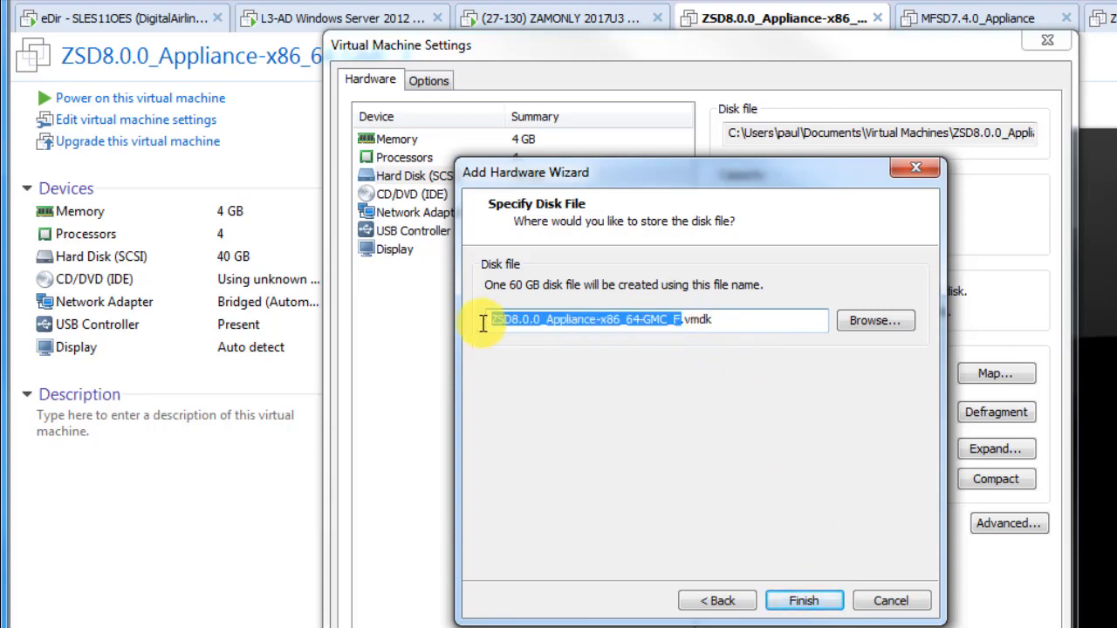
text(VAStorage)
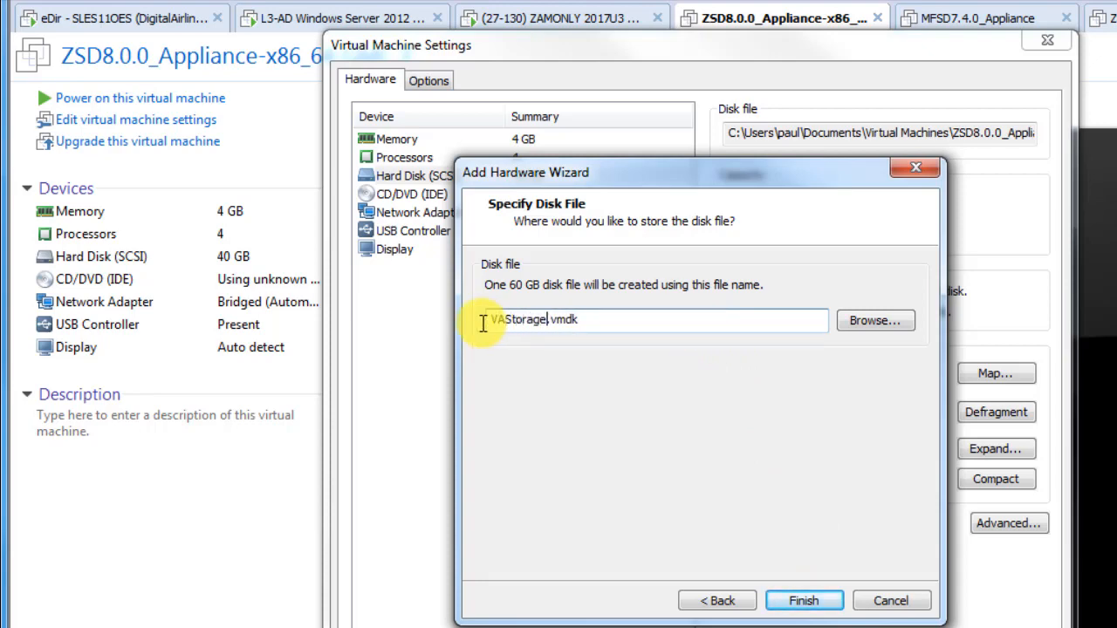
click(804, 600)
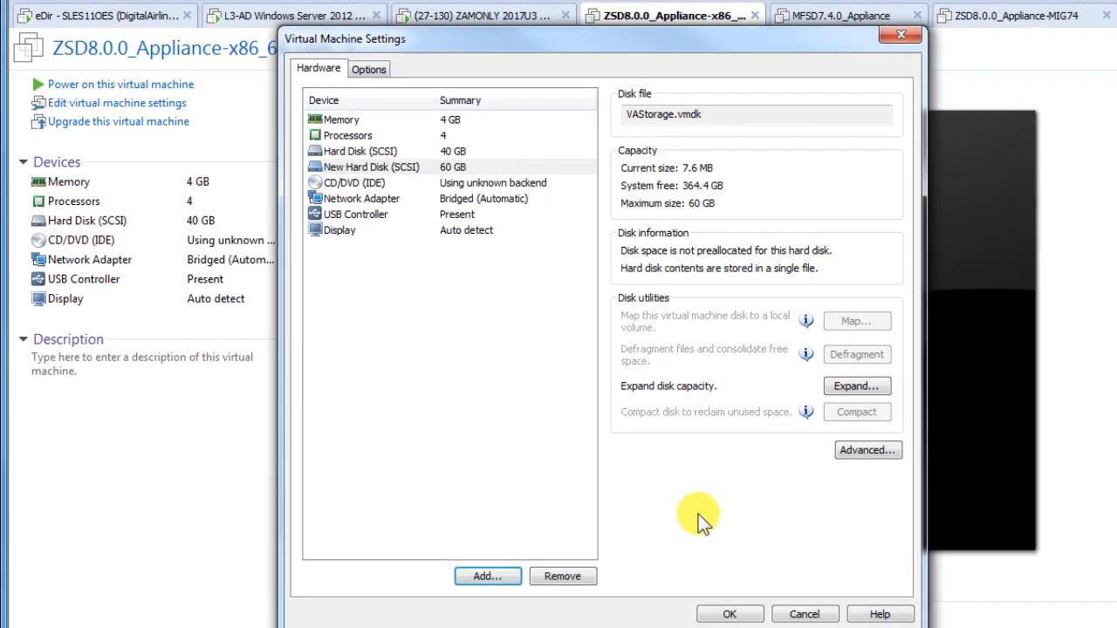
click(733, 617)
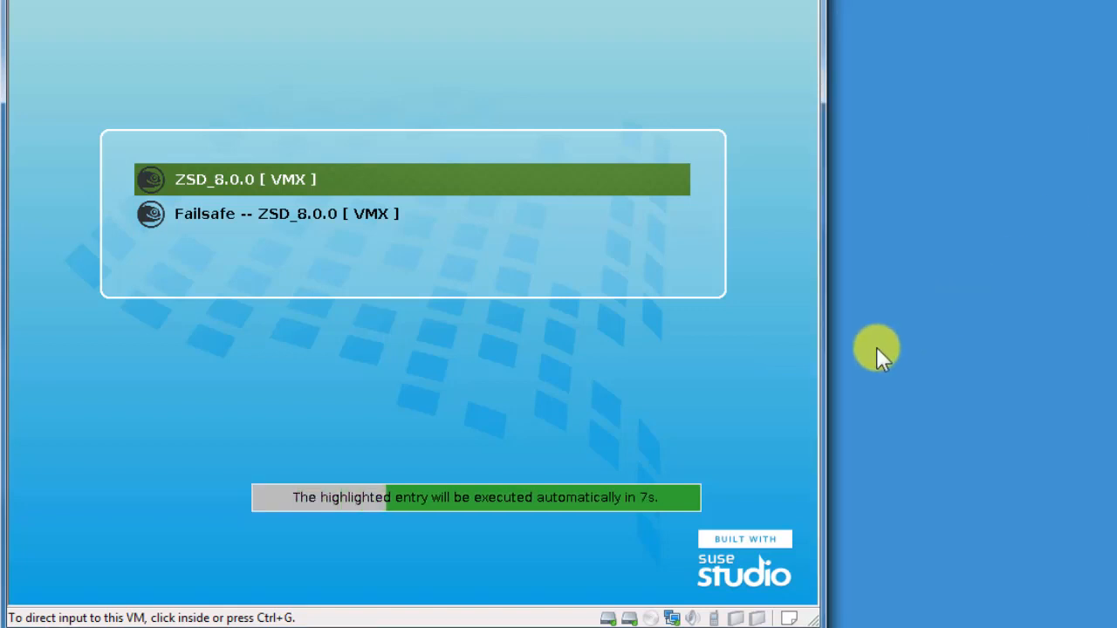
Step: Boot the ZSD_8.0.0 [ VMX ] entry in the virtual machine and accept the appliance license agreement
click(690, 354)
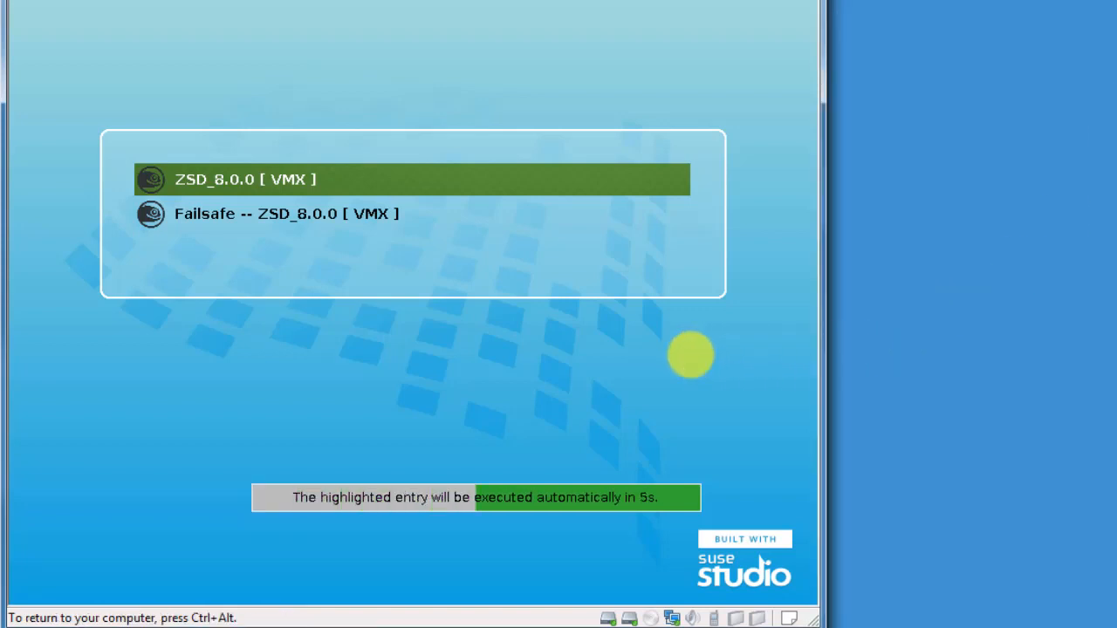
key(Return)
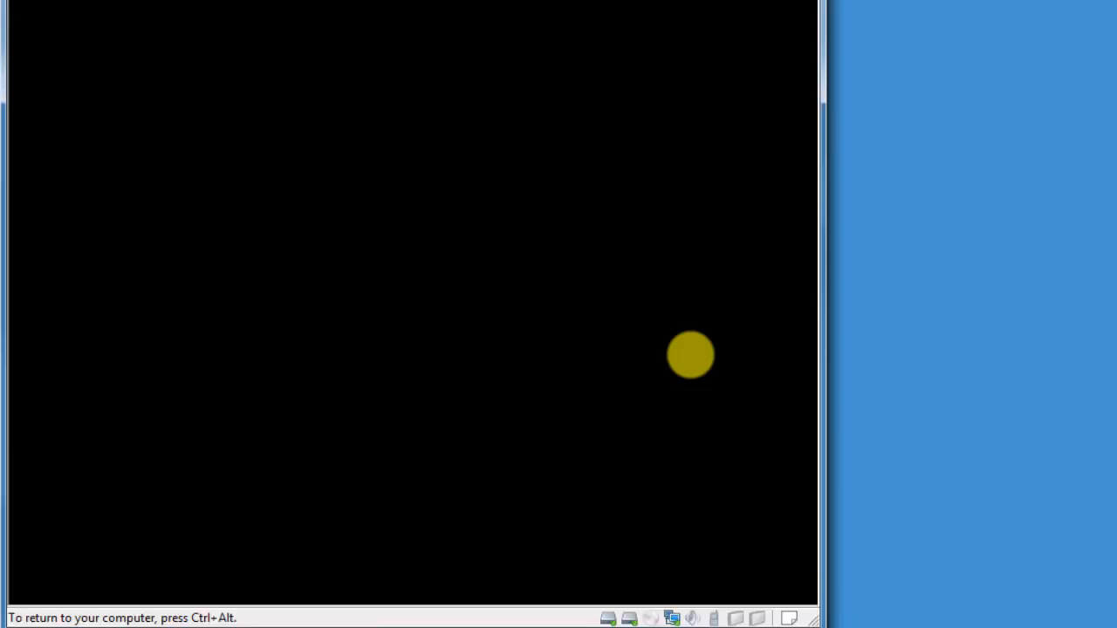
key(ctrl+alt)
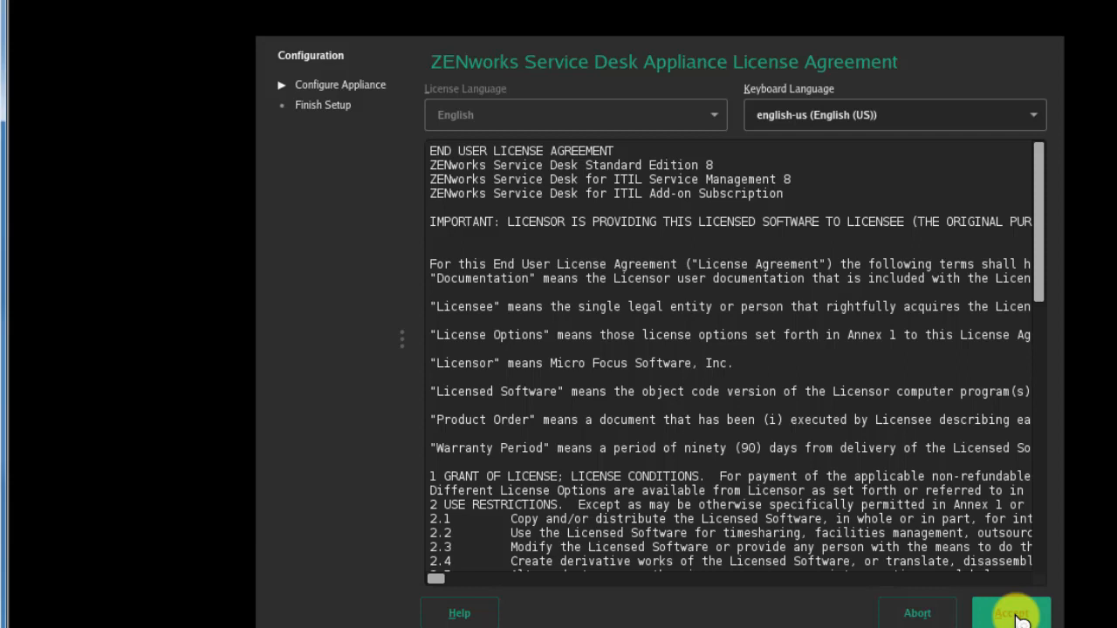
click(1017, 615)
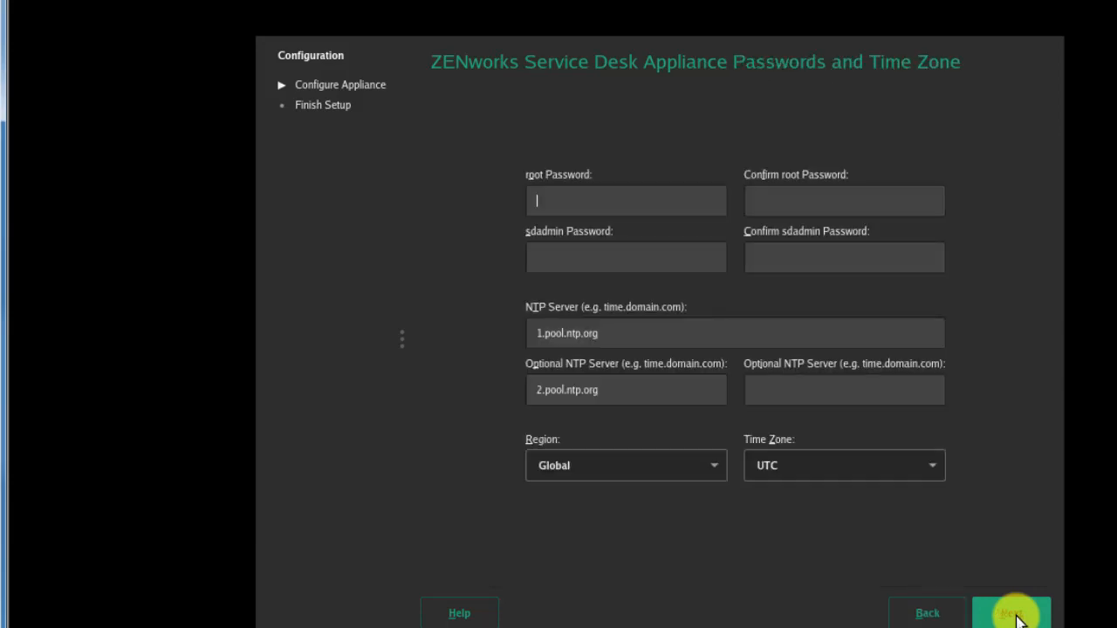
Step: Enter and confirm the root password and the sdadmin password for the appliance
text(••••••)
key(Tab)
text(••••••)
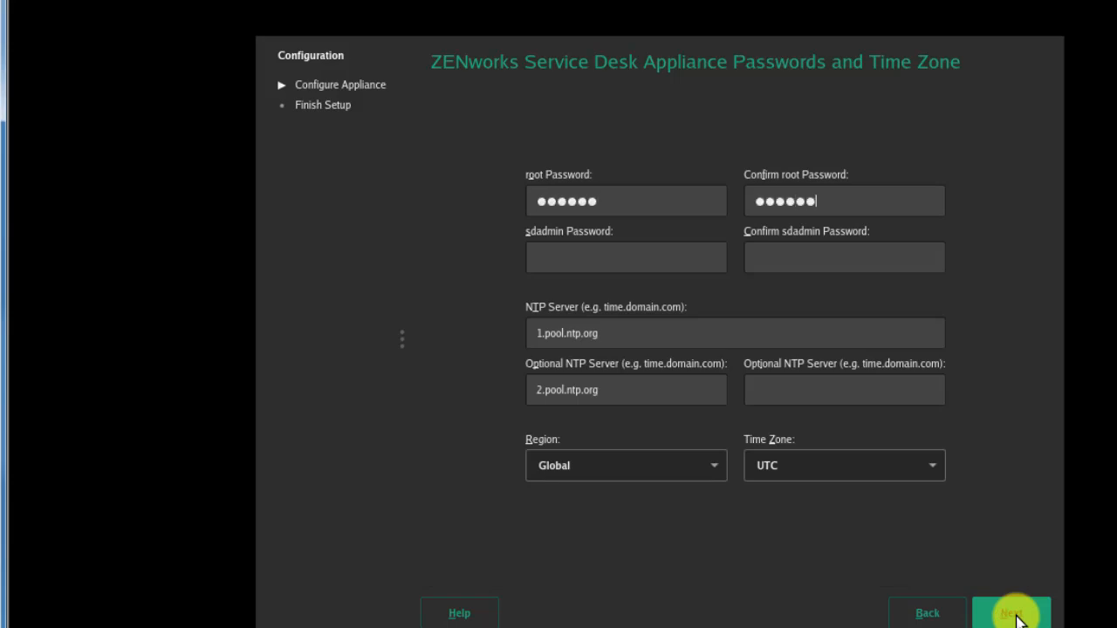
key(Tab)
text(••••••)
key(Tab)
text(••••)
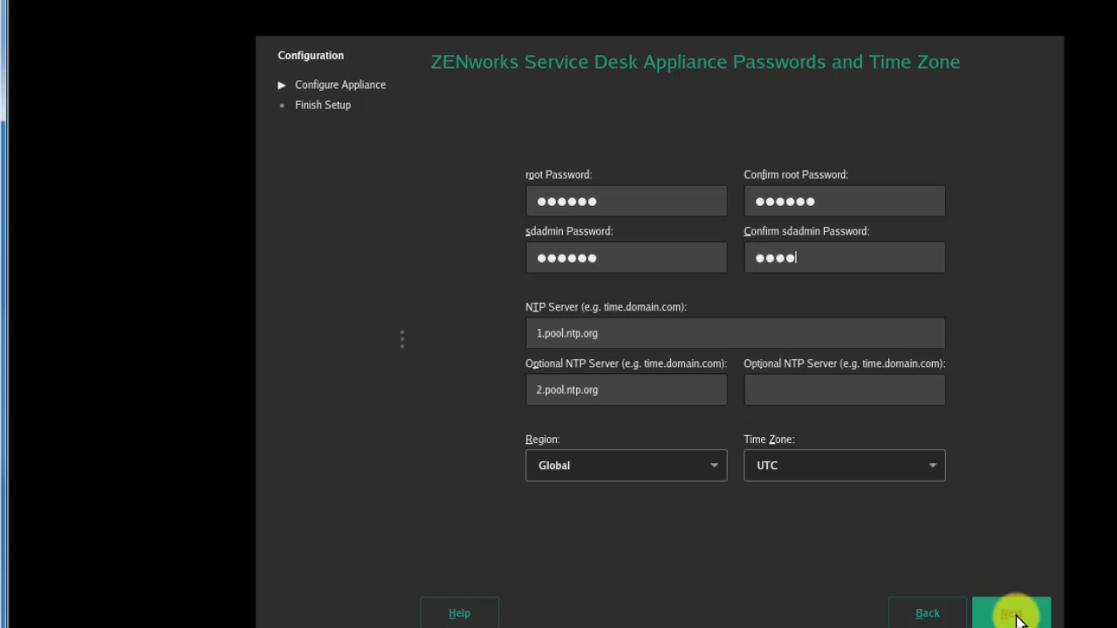
text(••)
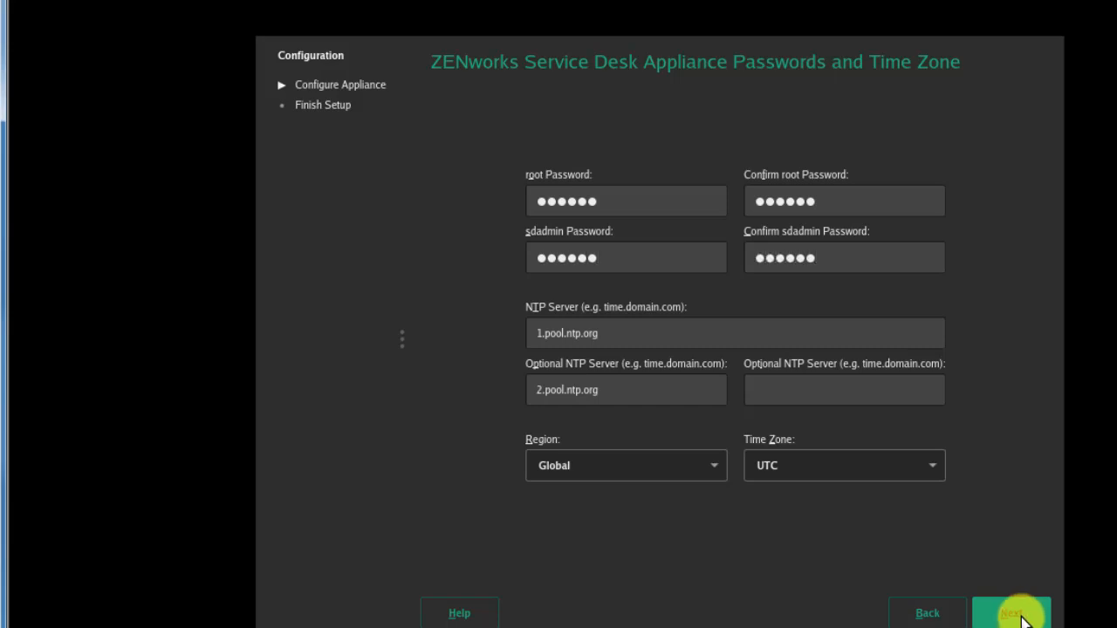
Step: Set the region to USA and the time zone to Pacific (Los Angeles), and continue to the network settings
click(716, 472)
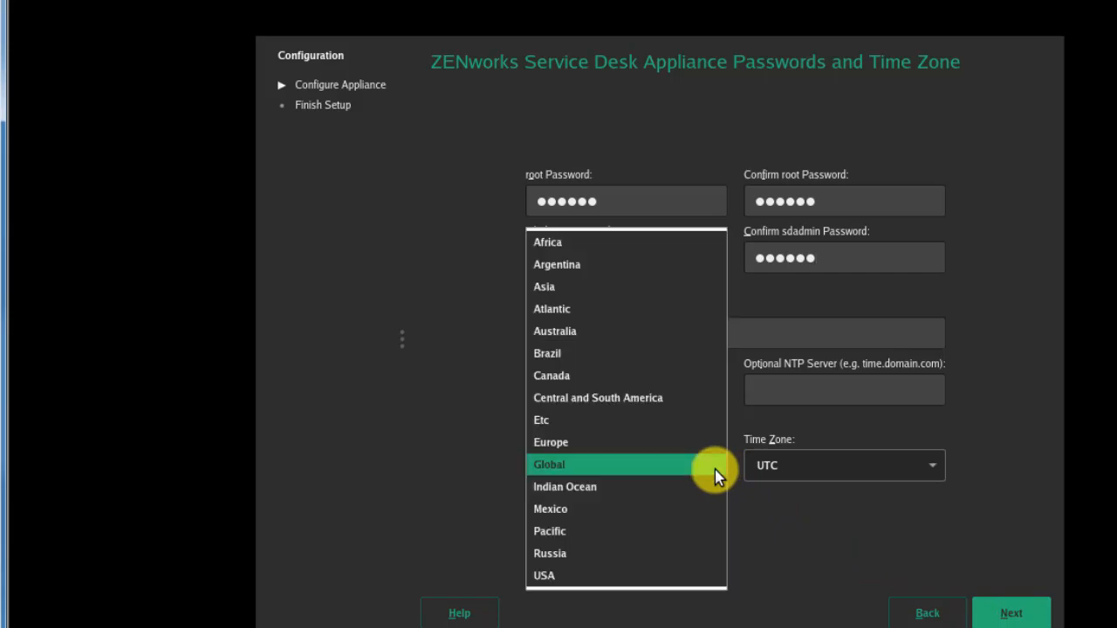
click(683, 575)
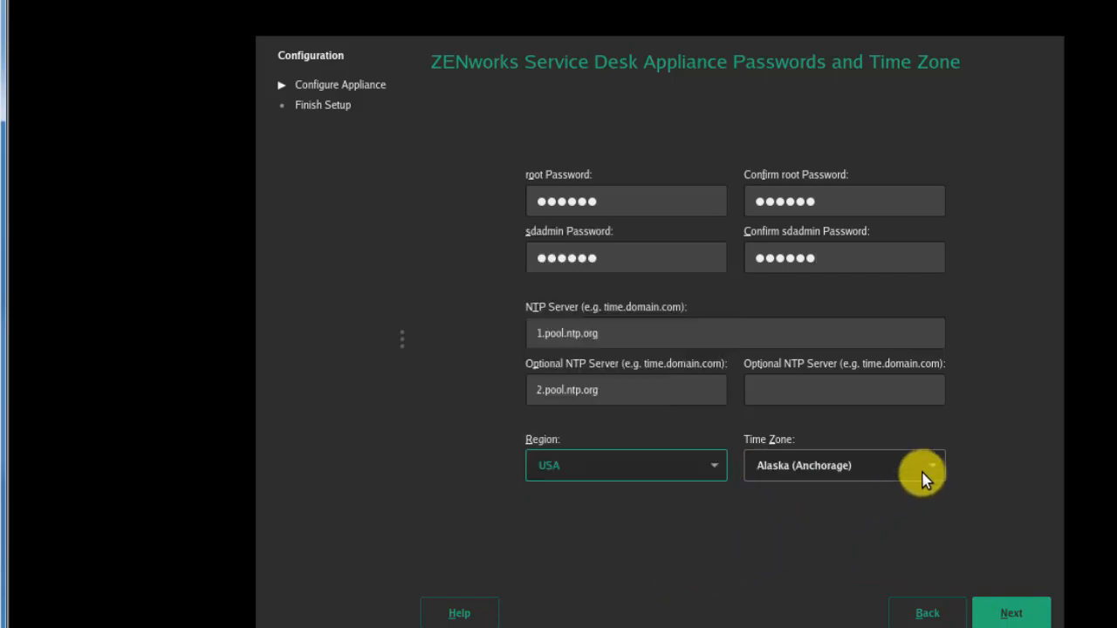
click(925, 468)
click(873, 583)
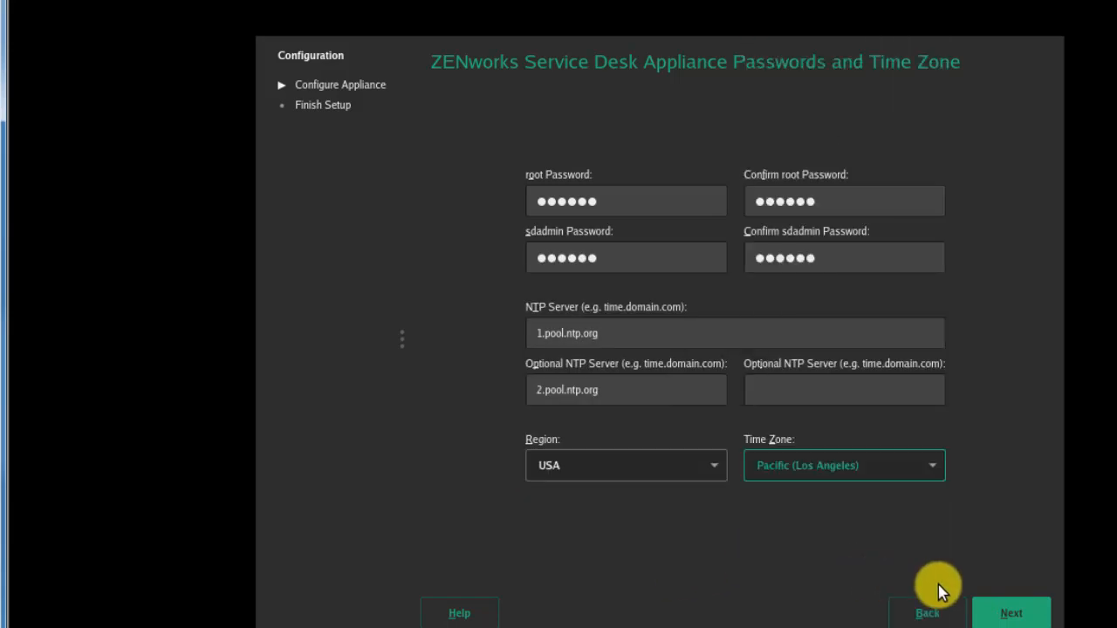
click(1005, 613)
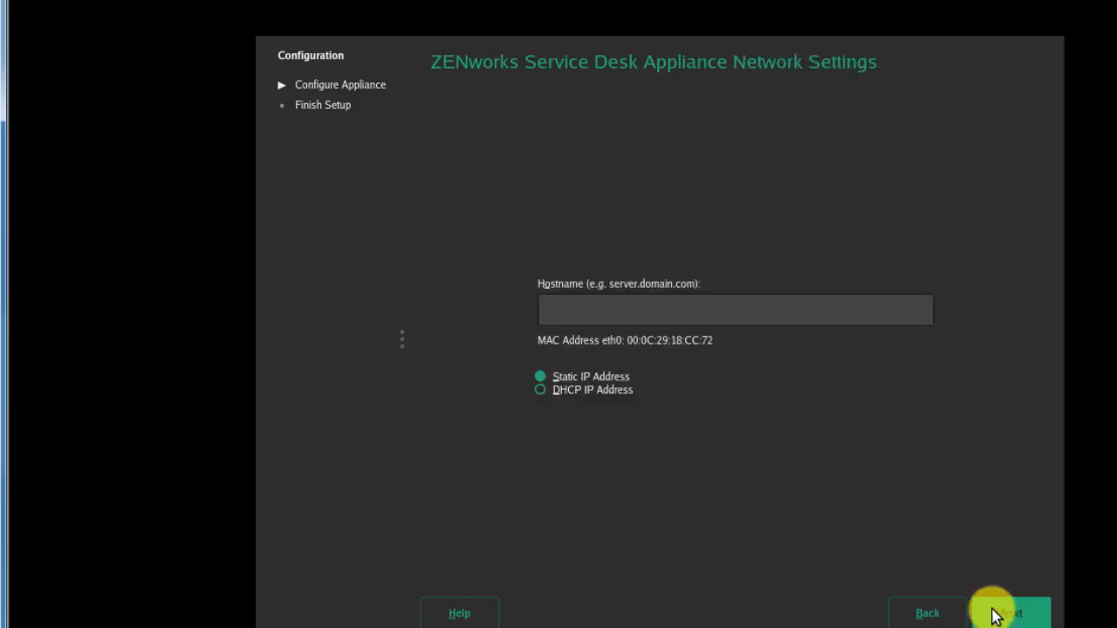
Step: Set the appliance hostname to zsd.digitalair.com with a static IP address and continue
text(zsd.digitra)
key(BackSpace)
key(BackSpace)
text(alair.com)
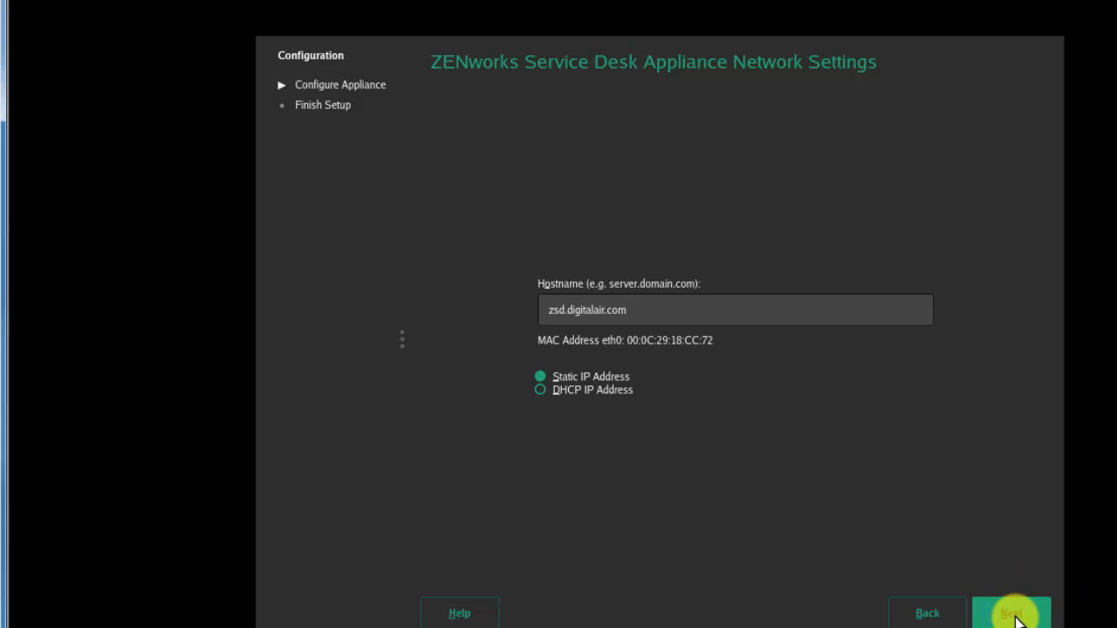
click(1013, 614)
Step: Set the IP address to 192.168.1.80, the network mask to 255.255.255.0 and the first optional DNS server to 8.8.8.8
click(700, 140)
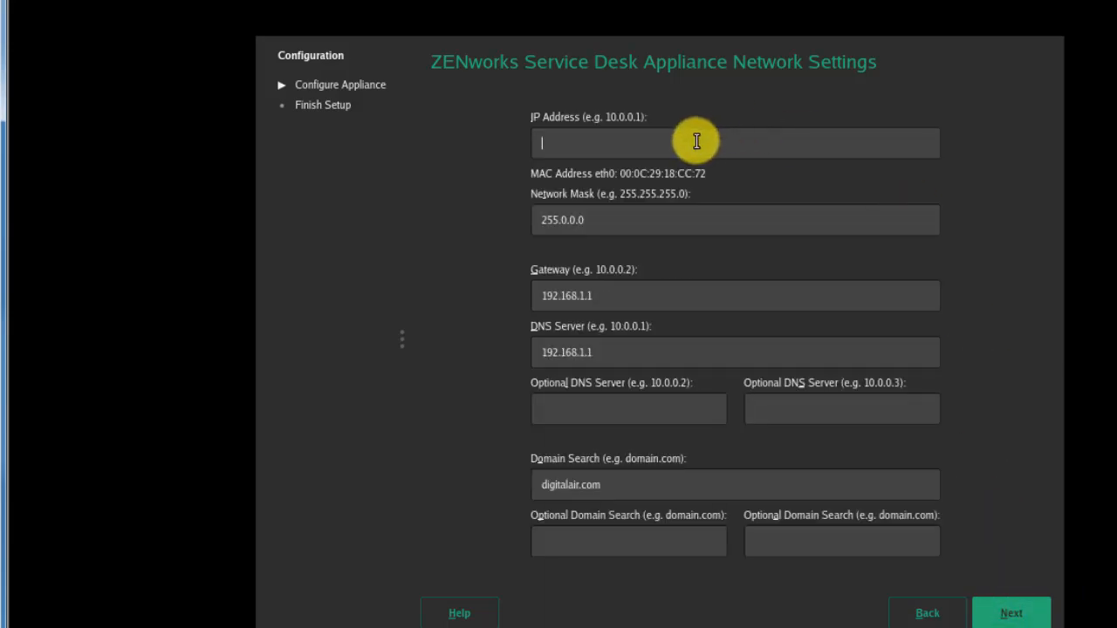
text(192.168.1.80)
key(Tab)
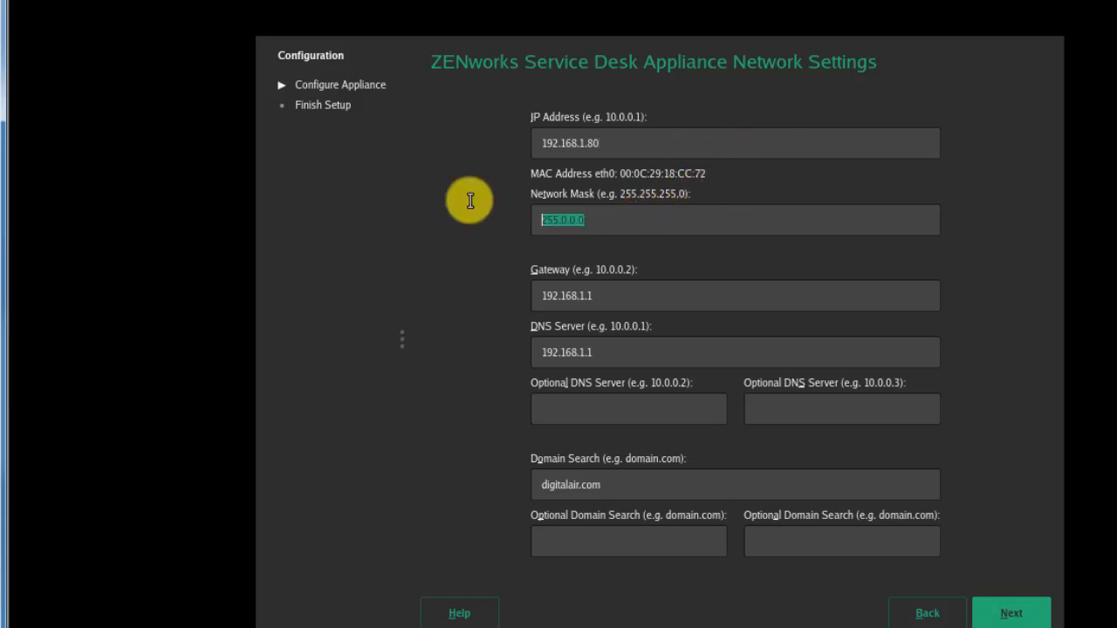
text(255.255.255.0)
click(602, 407)
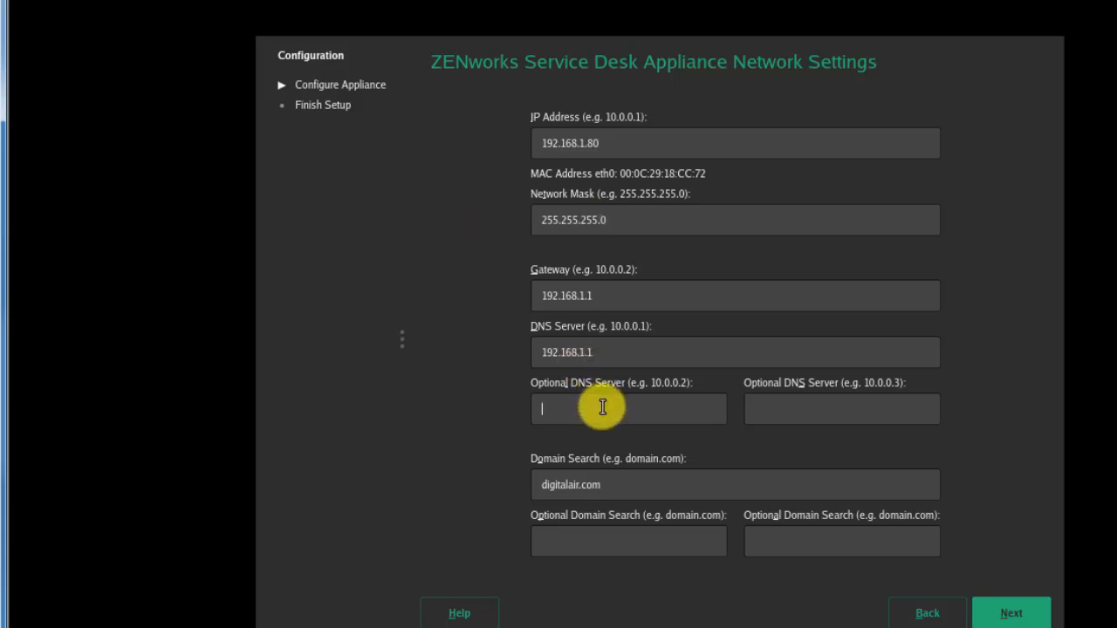
text(8.8.8.8)
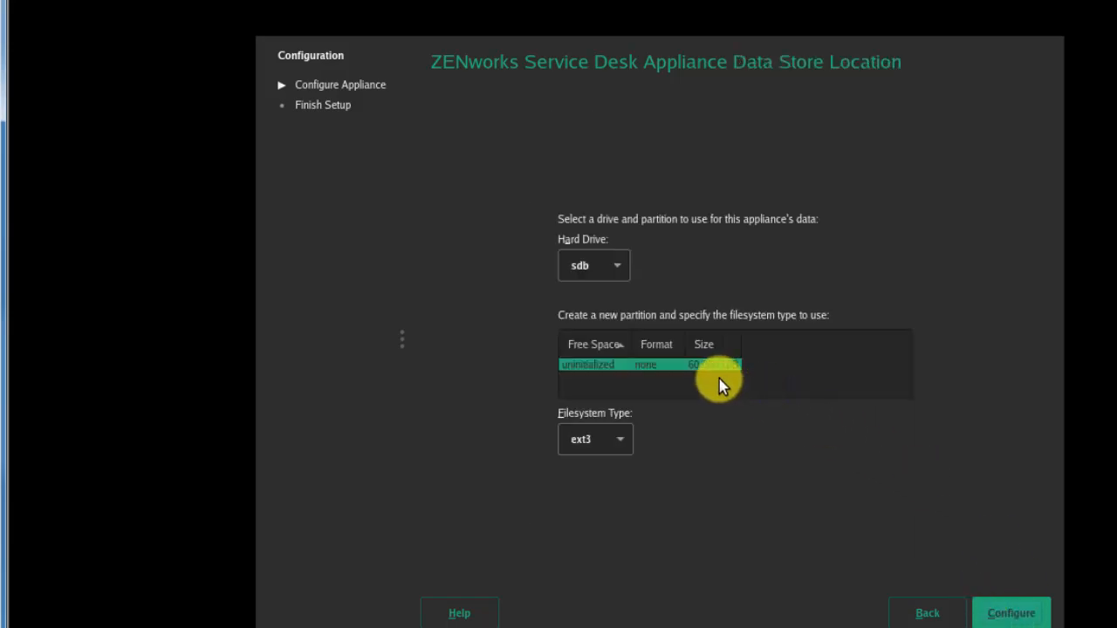
Step: Keep ext3 as the filesystem type for the data store on drive sdb and start the appliance configuration
click(626, 447)
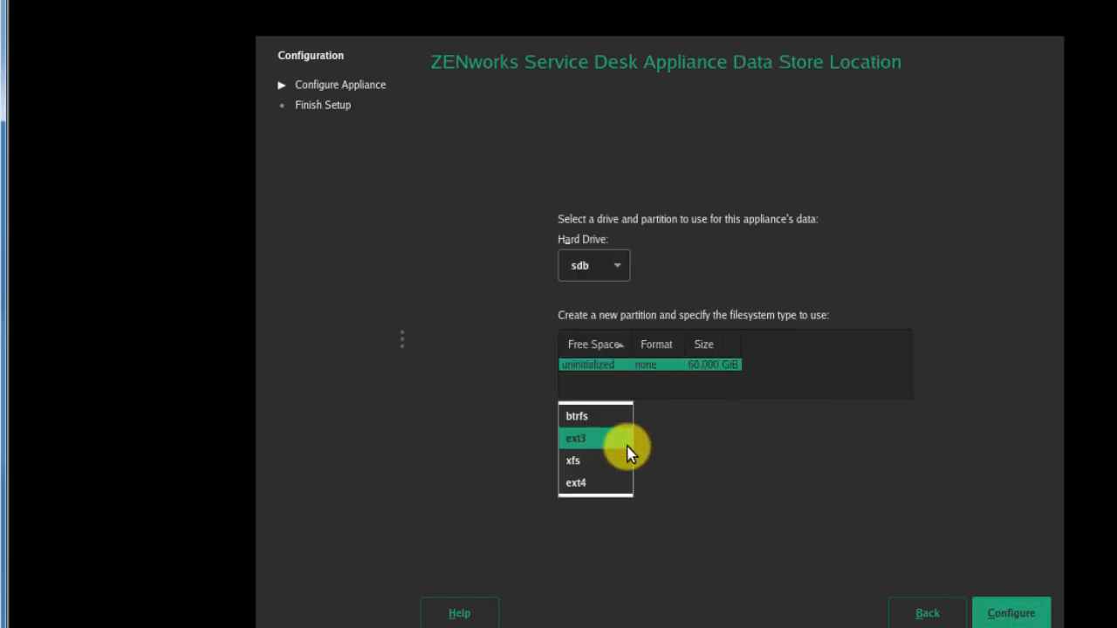
click(713, 446)
click(1013, 615)
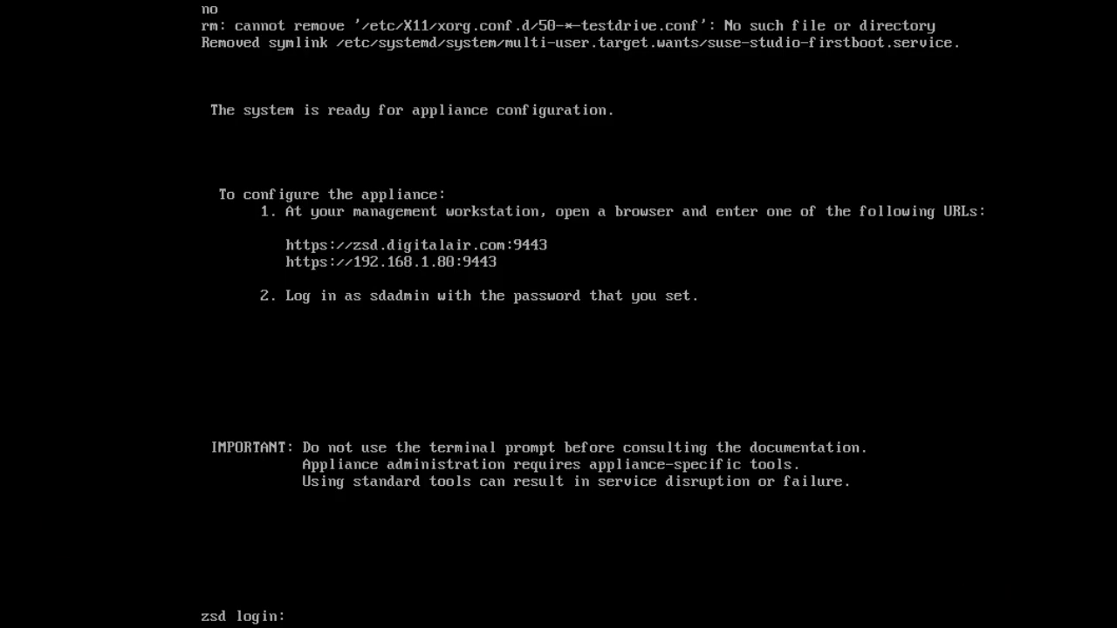
drag(2, 210, 646, 2)
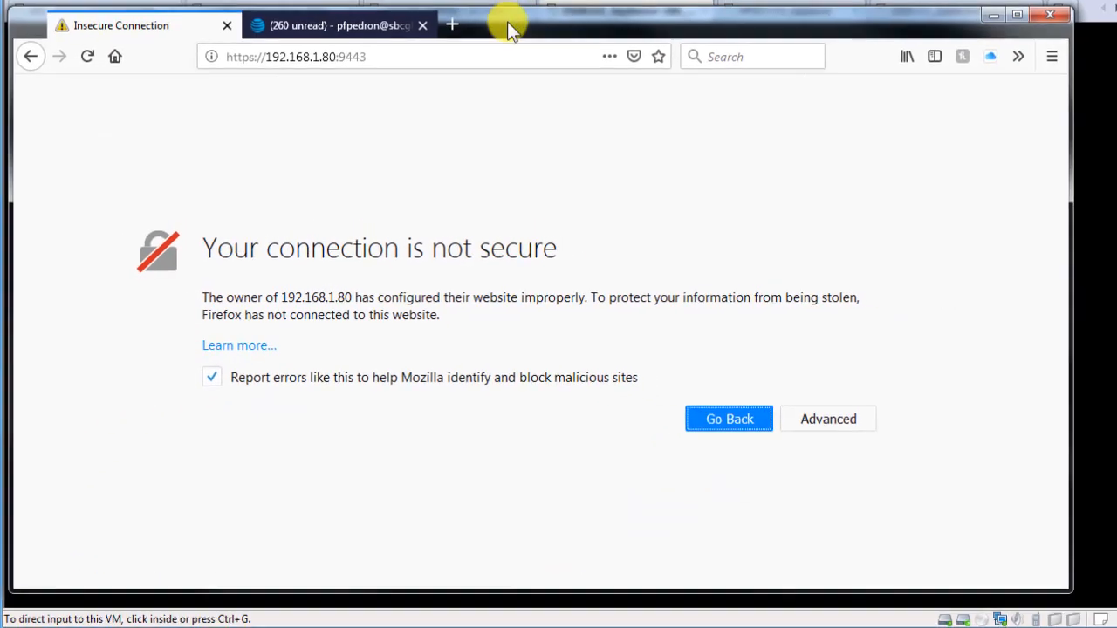
click(897, 439)
scroll(801, 420, down, 3)
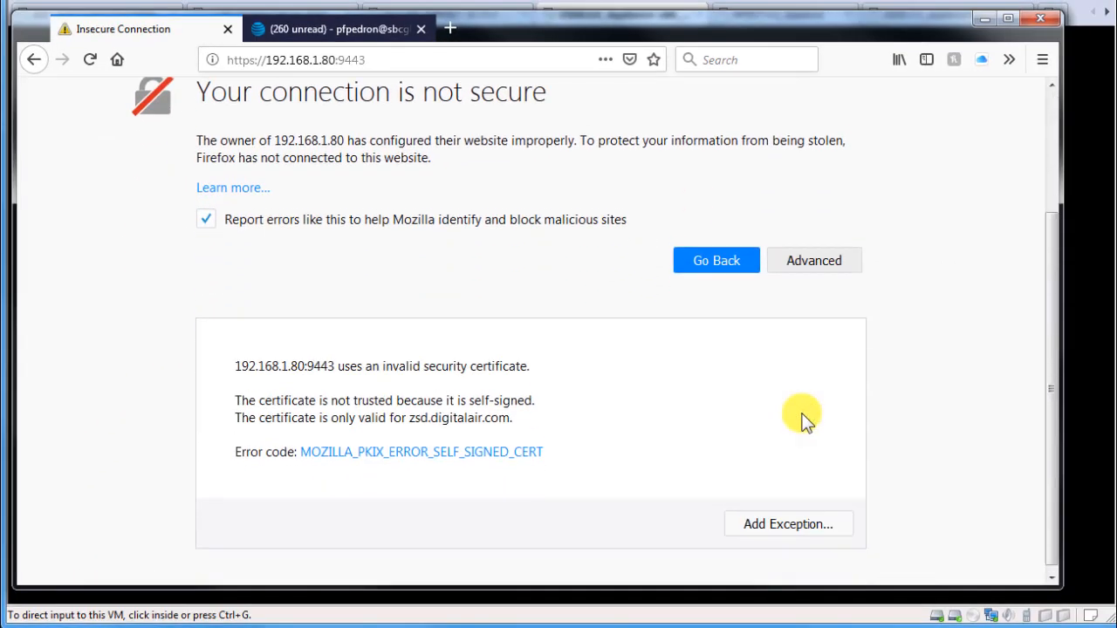
click(777, 523)
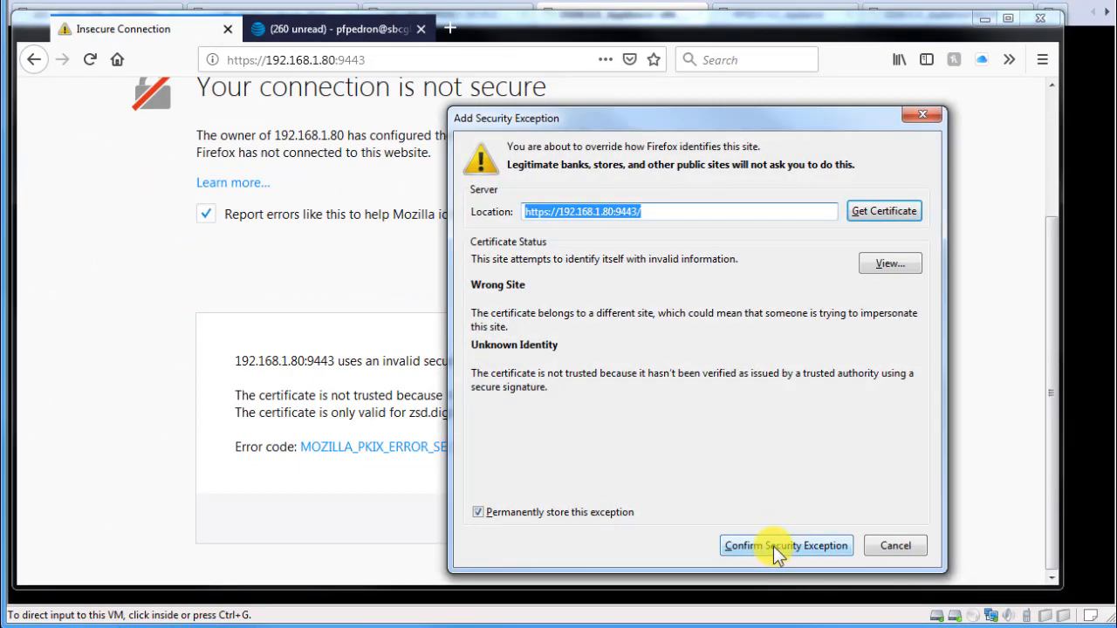
click(773, 547)
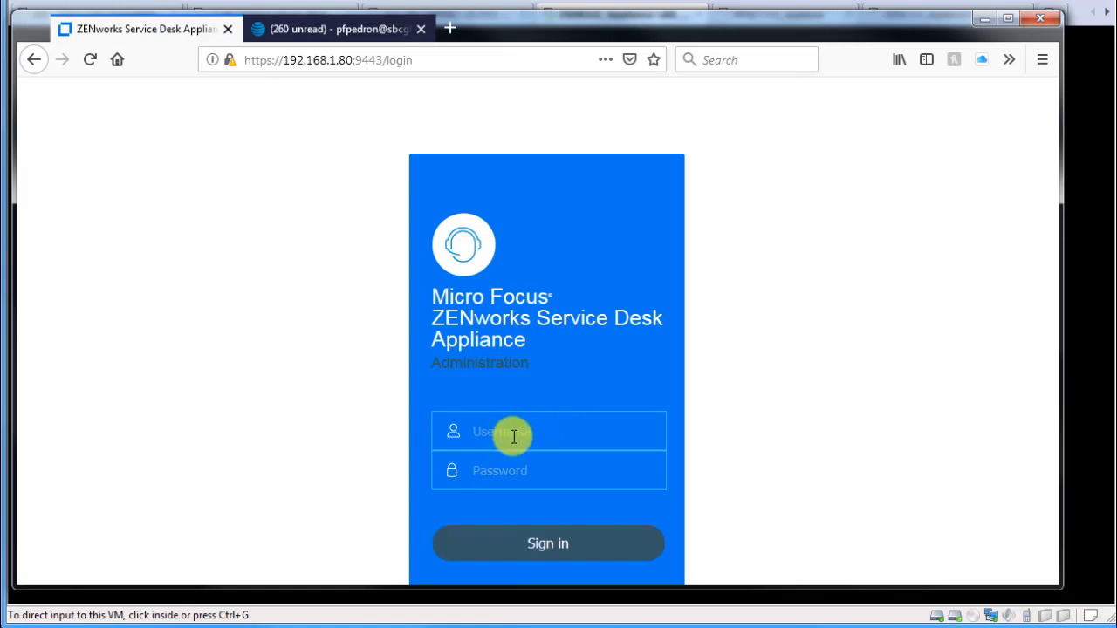
Step: Sign in to the Service Desk Appliance administration page as sdadmin
click(514, 437)
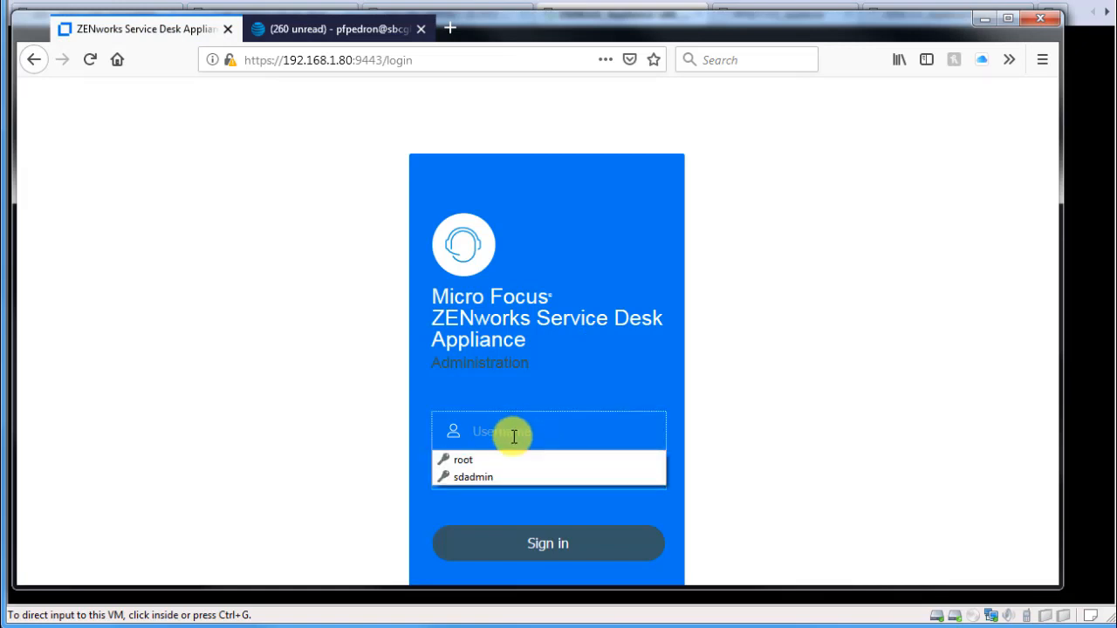
text(sda)
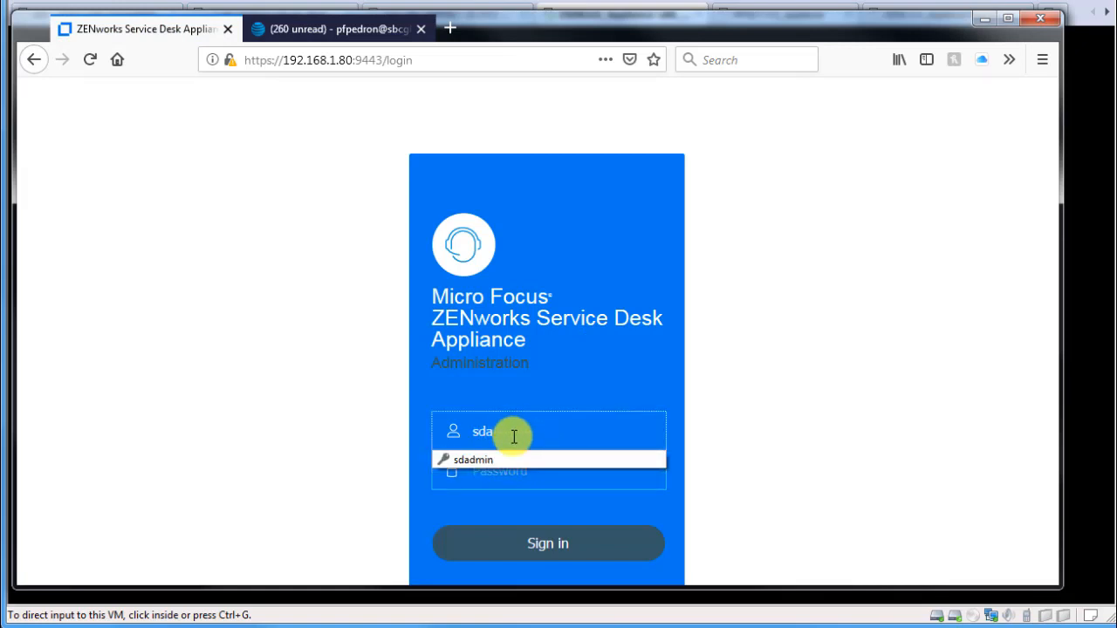
text(dmin)
key(Tab)
click(531, 543)
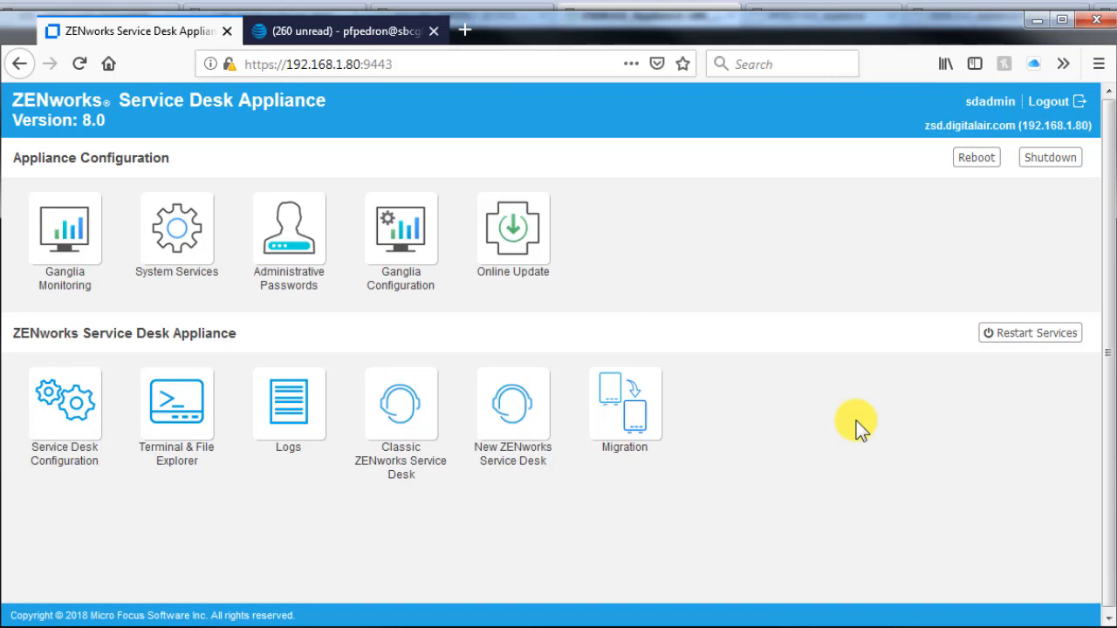
Step: Review the Service Desk configuration summary and its embedded or external database options without changes, and return to the home page
click(91, 434)
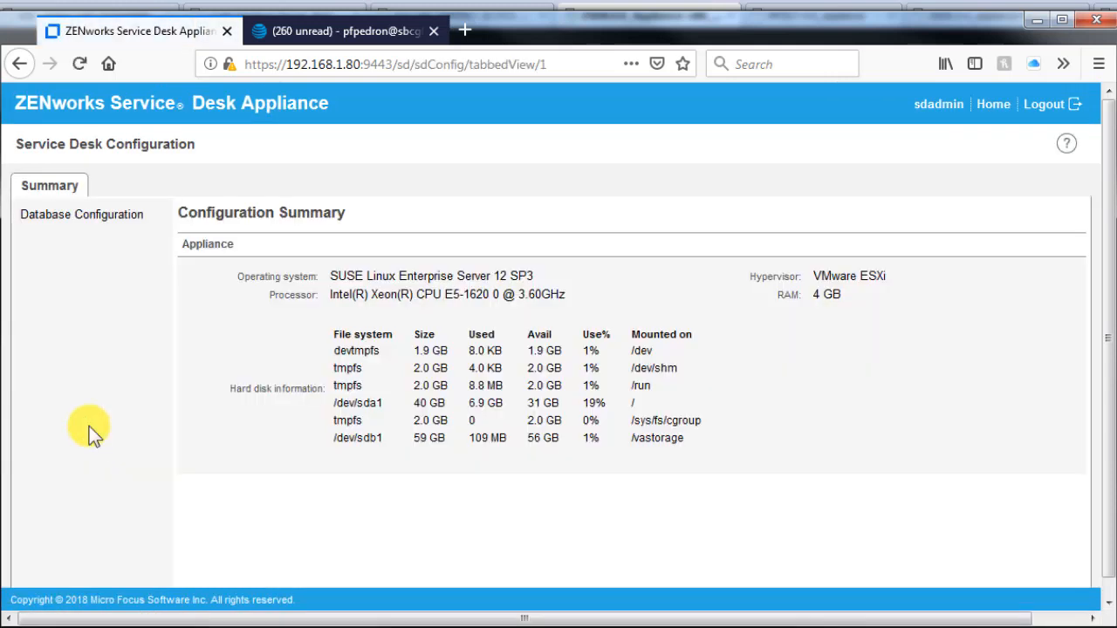
click(81, 226)
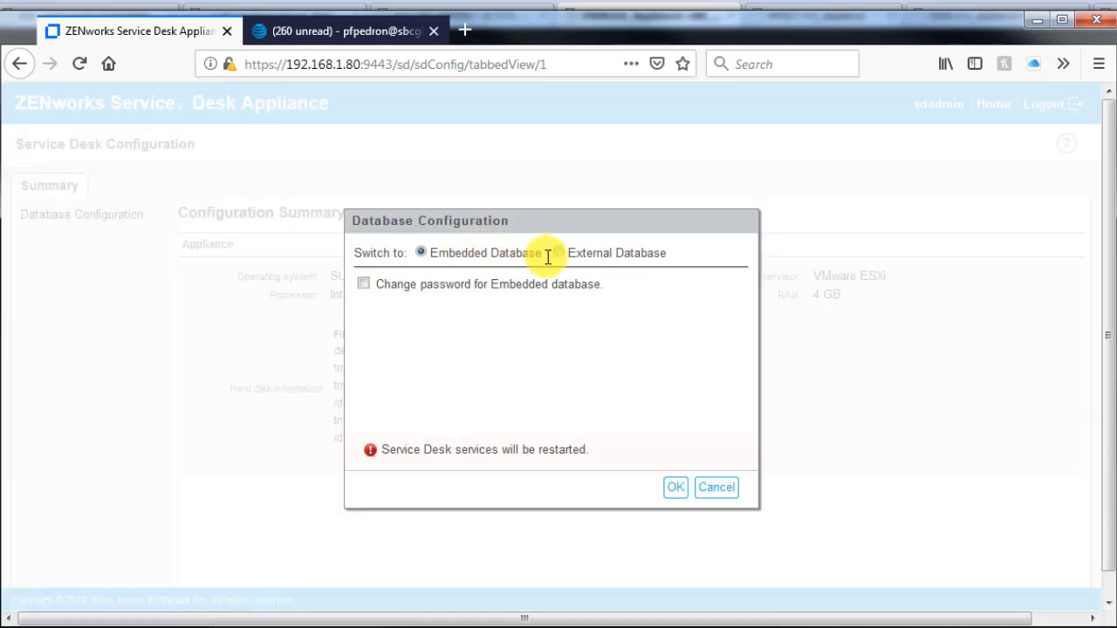
click(723, 497)
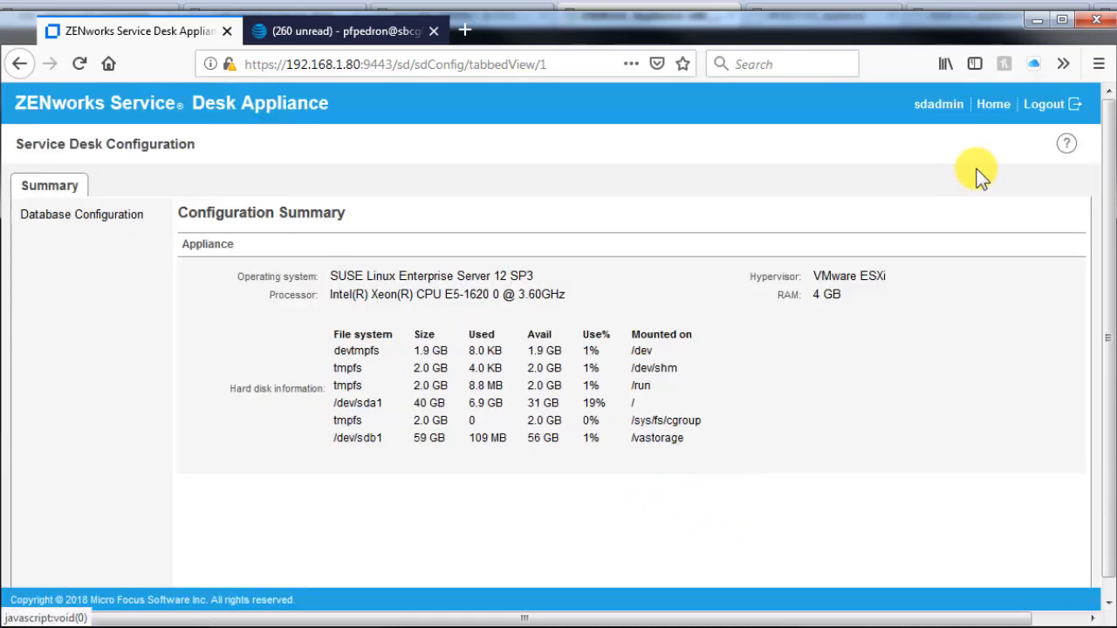
click(992, 106)
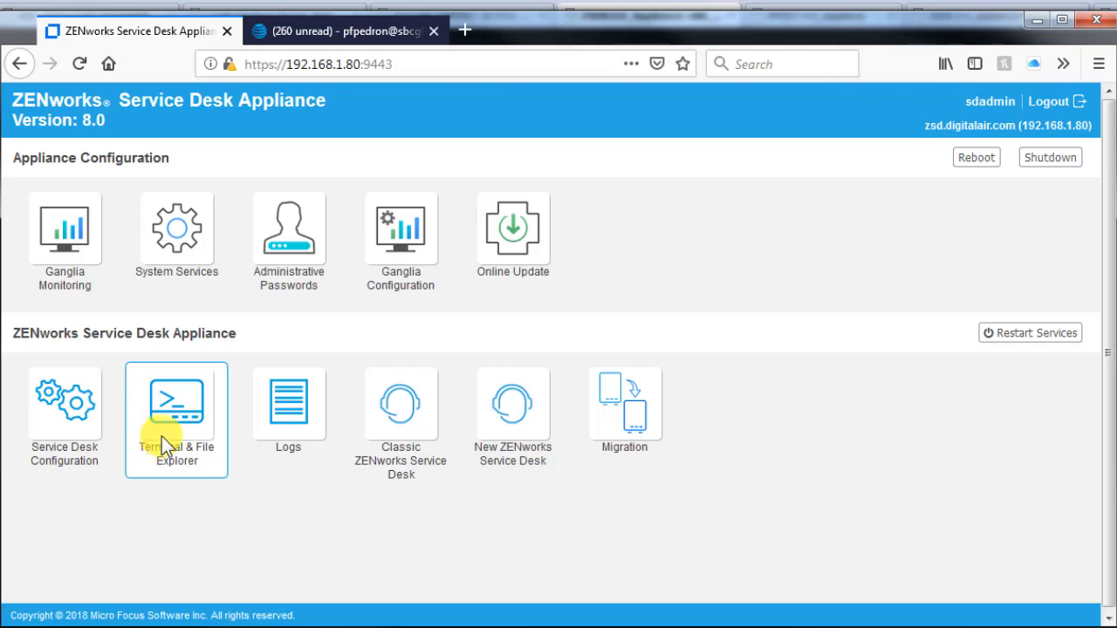
Step: View the appliance's log folders and return to the home page
click(297, 416)
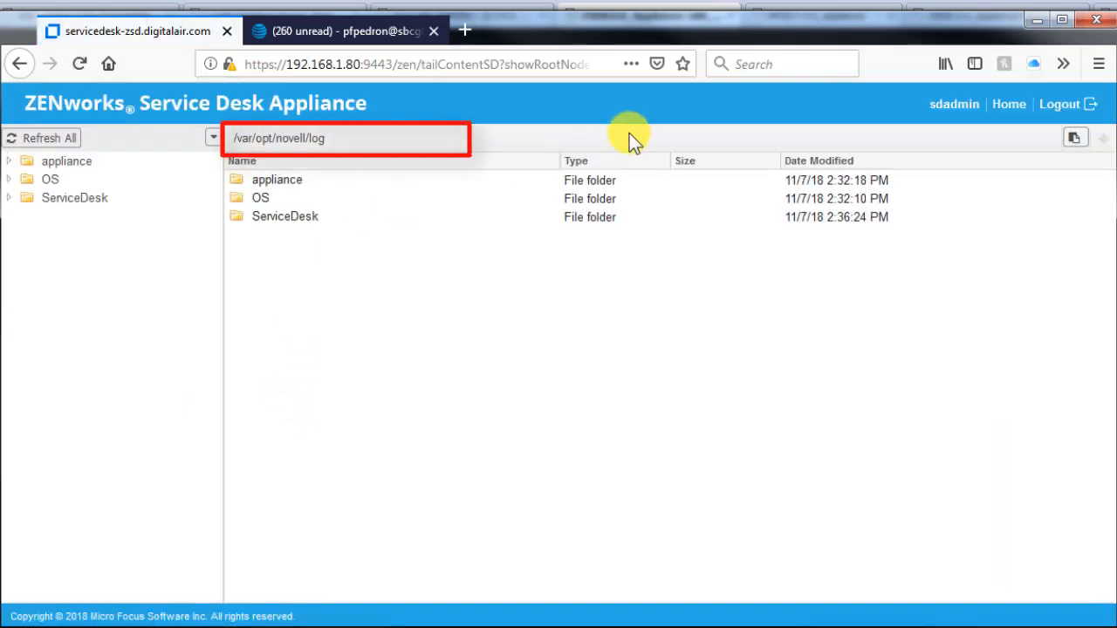
click(1008, 105)
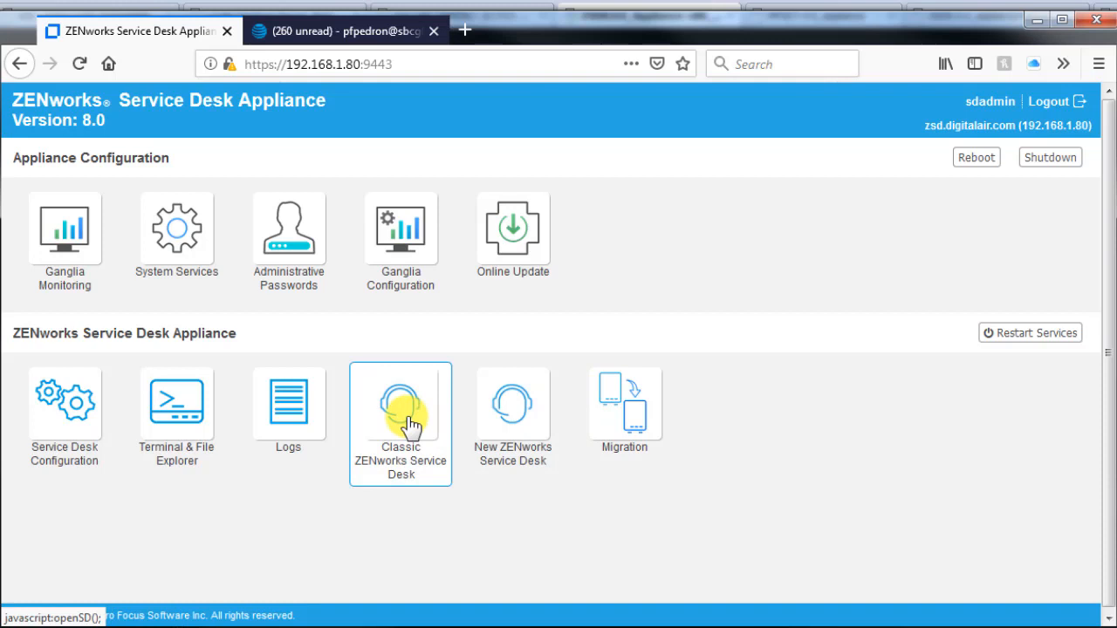
click(516, 417)
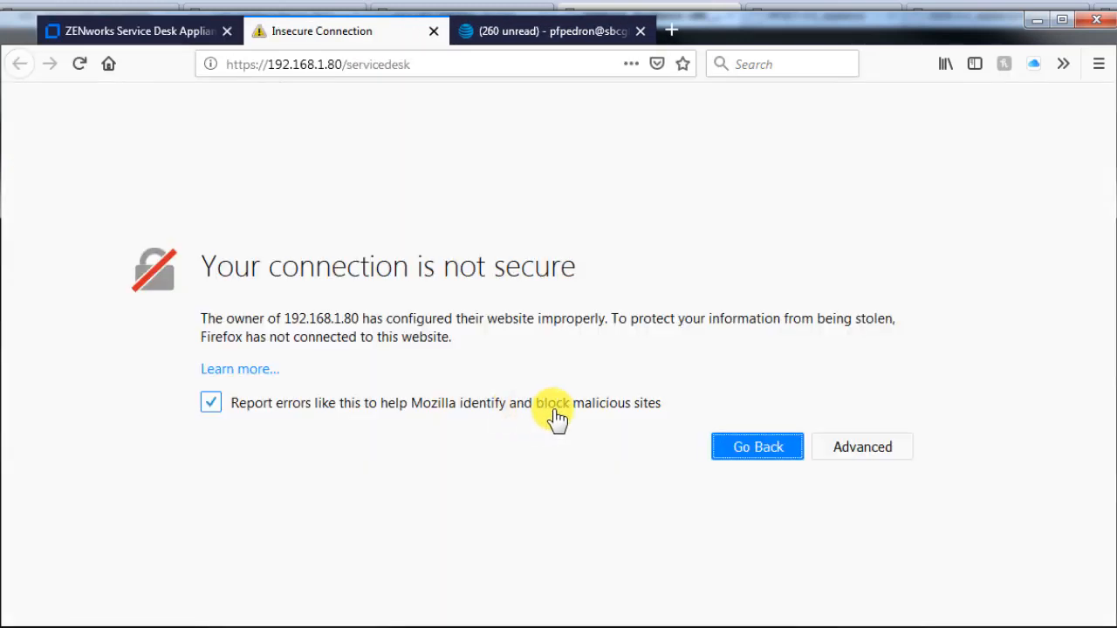
click(843, 447)
scroll(838, 454, down, 3)
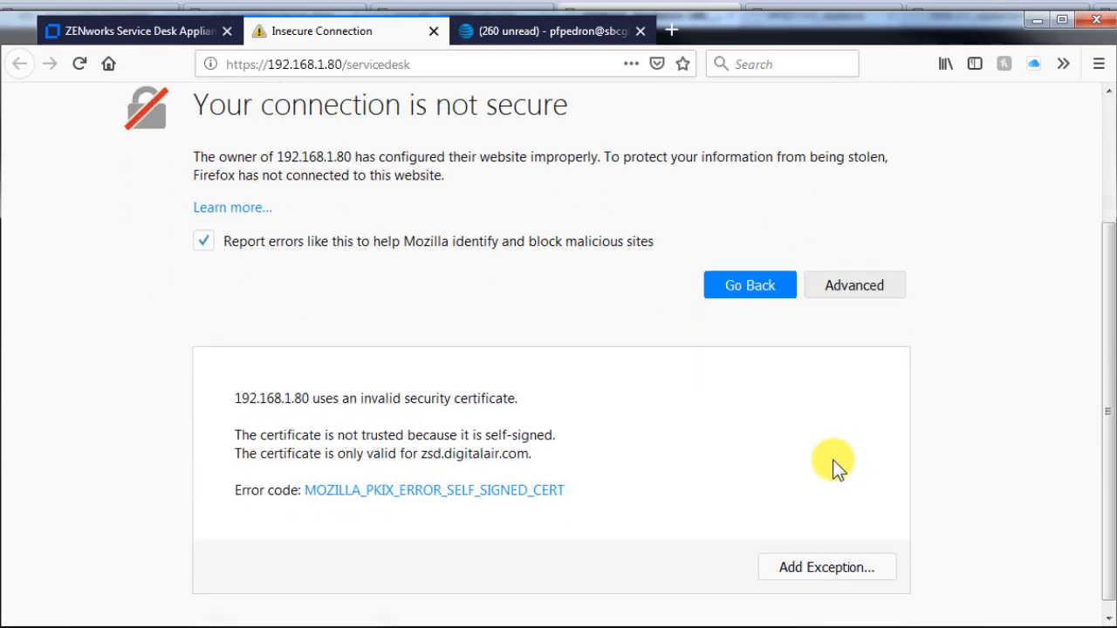
click(812, 559)
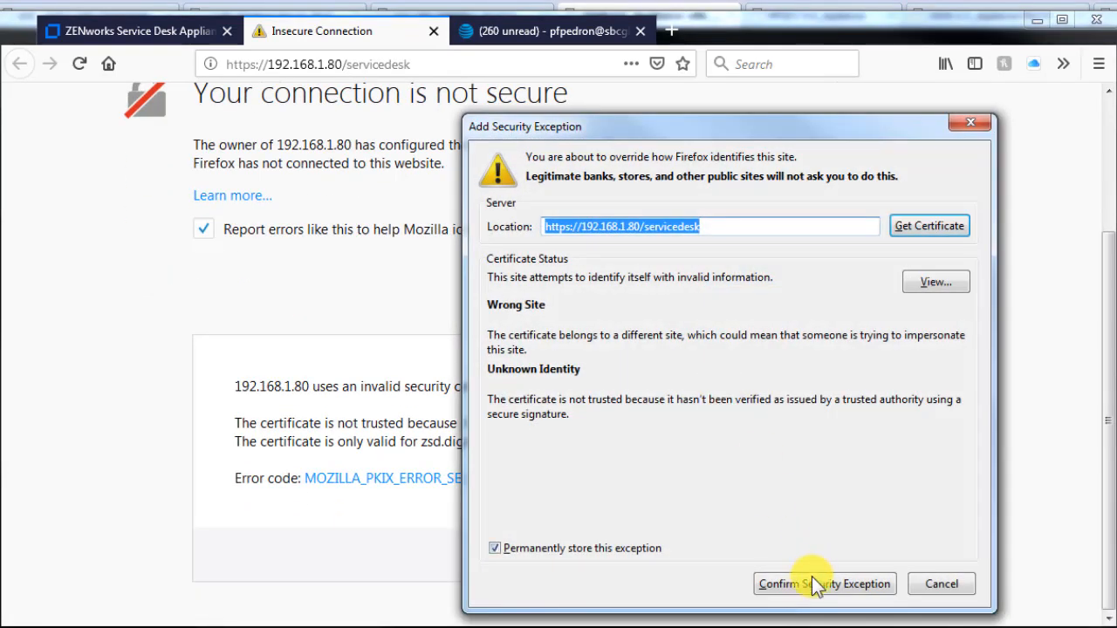
click(812, 583)
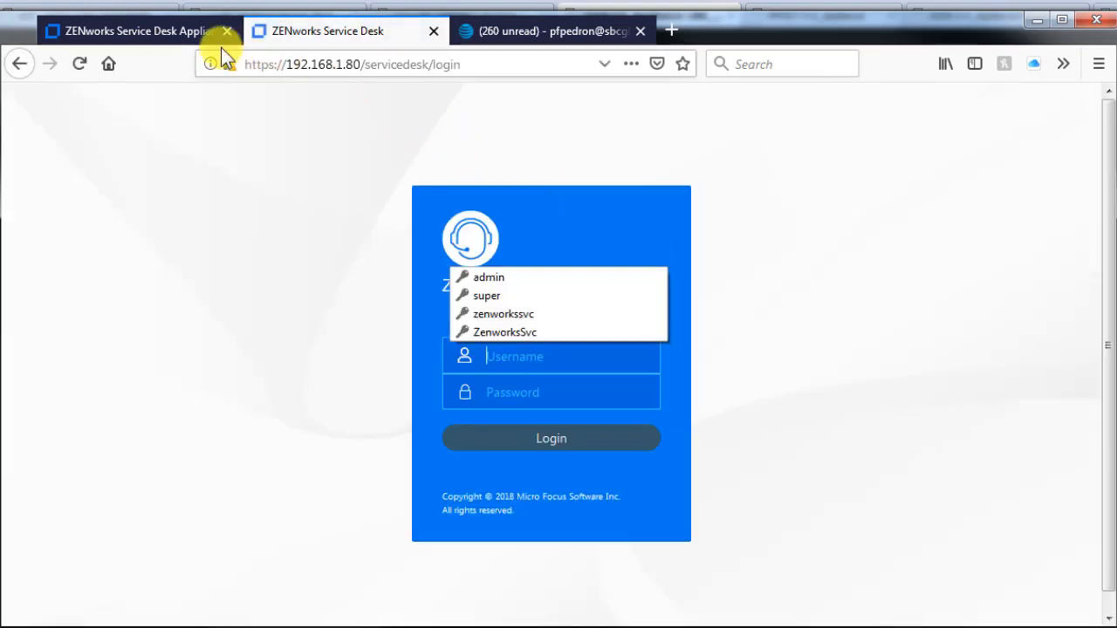
Step: Open the Classic ZENworks Service Desk from the appliance home page and compare its login page with the new Service Desk's
click(153, 34)
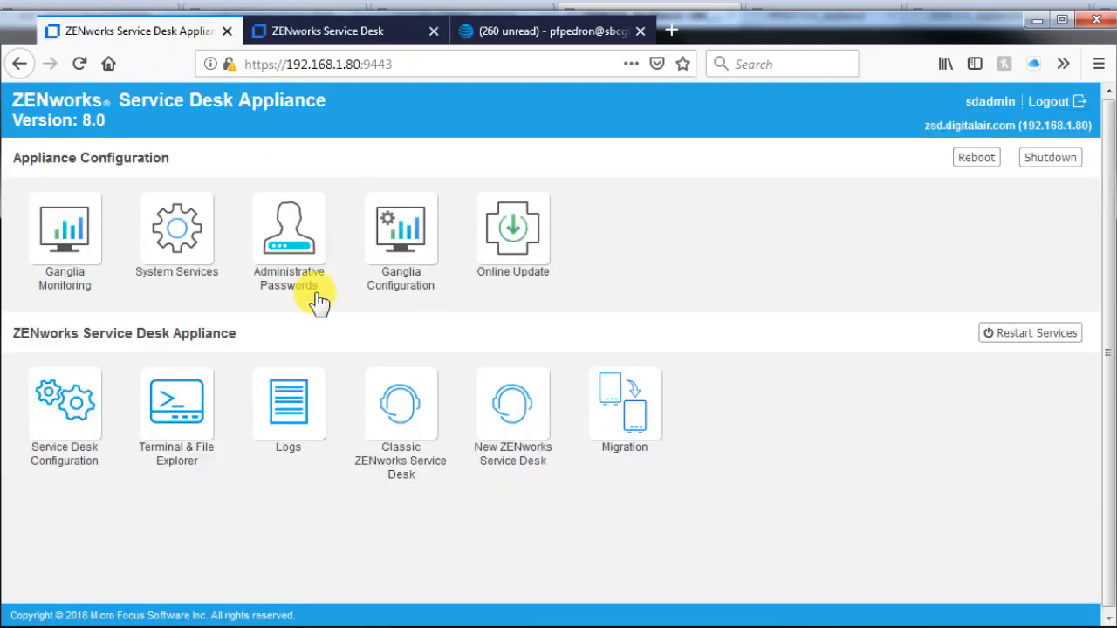
click(393, 411)
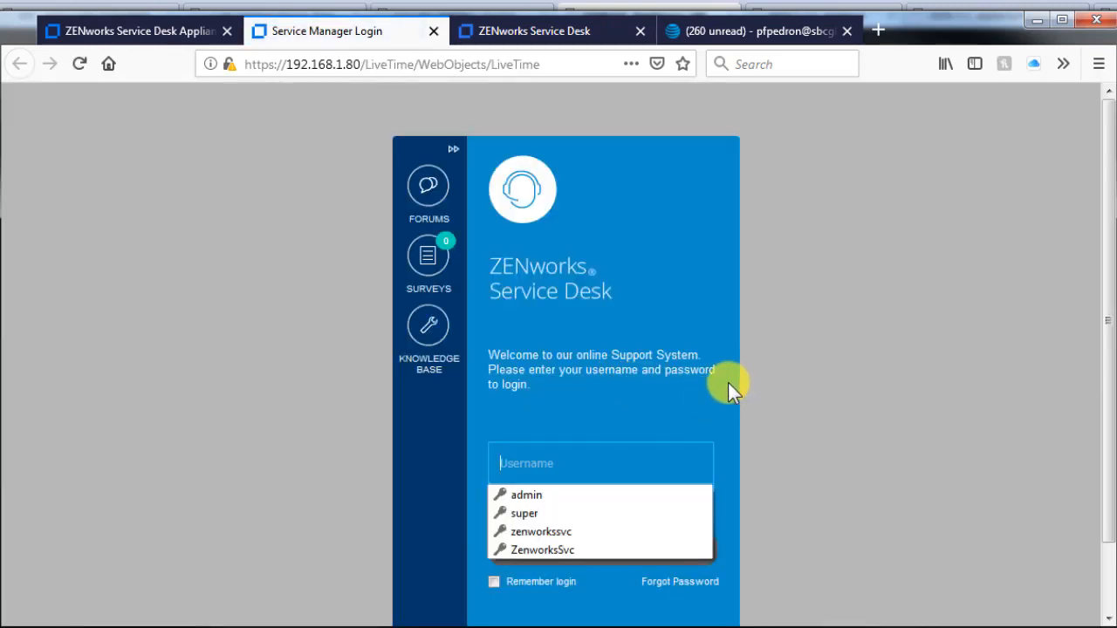
click(568, 33)
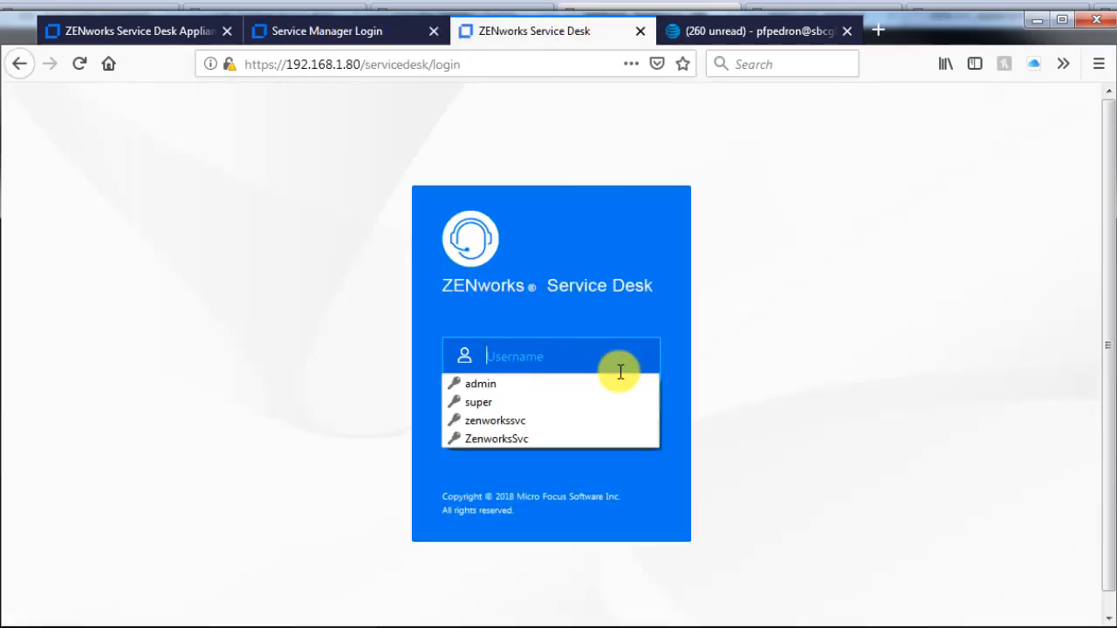
click(363, 30)
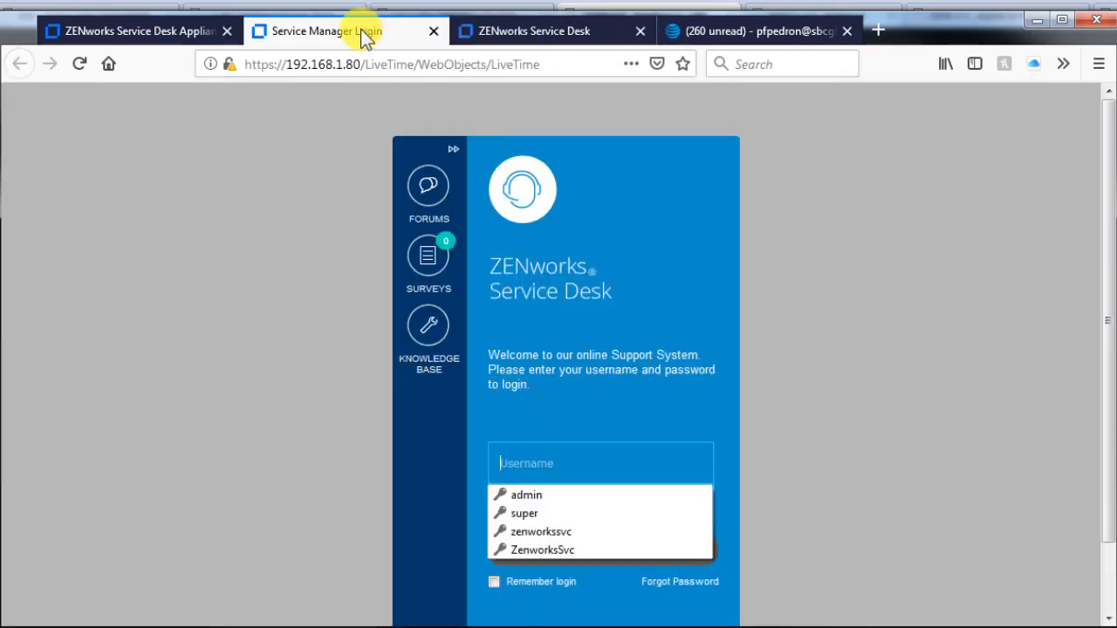
Step: View the appliance's Service Desk v7.4 migration page and return to the home page without migrating
click(170, 31)
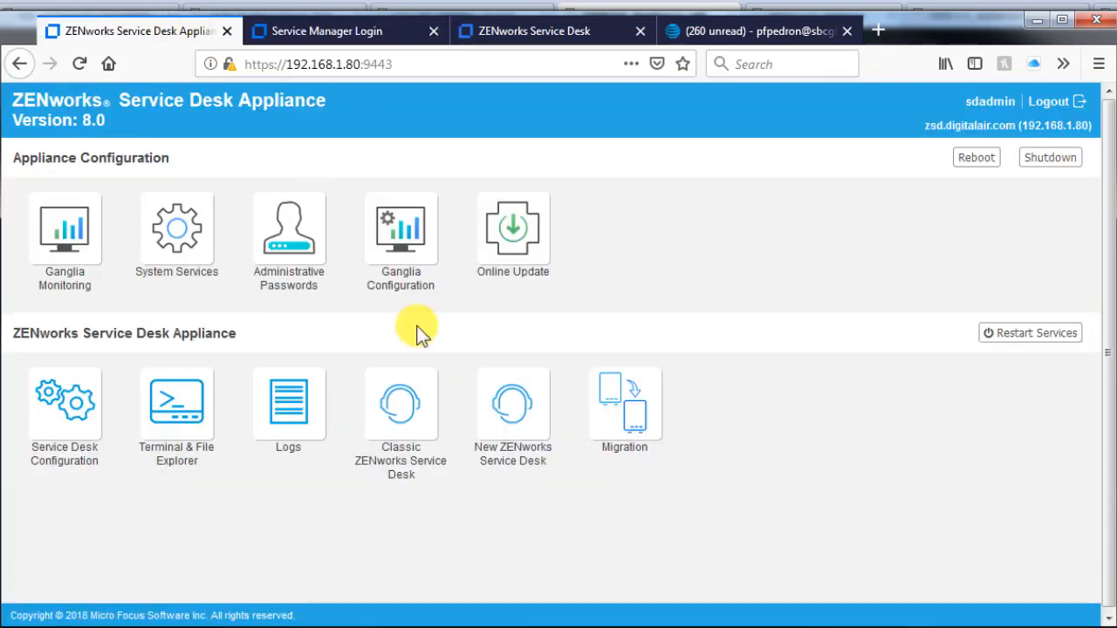
click(609, 415)
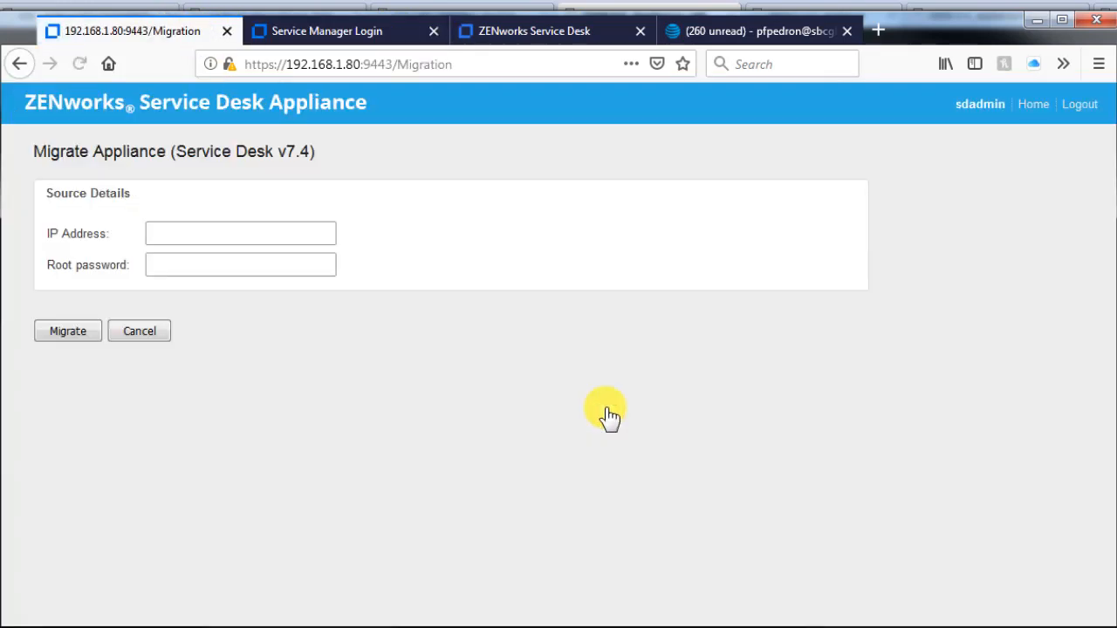
click(141, 333)
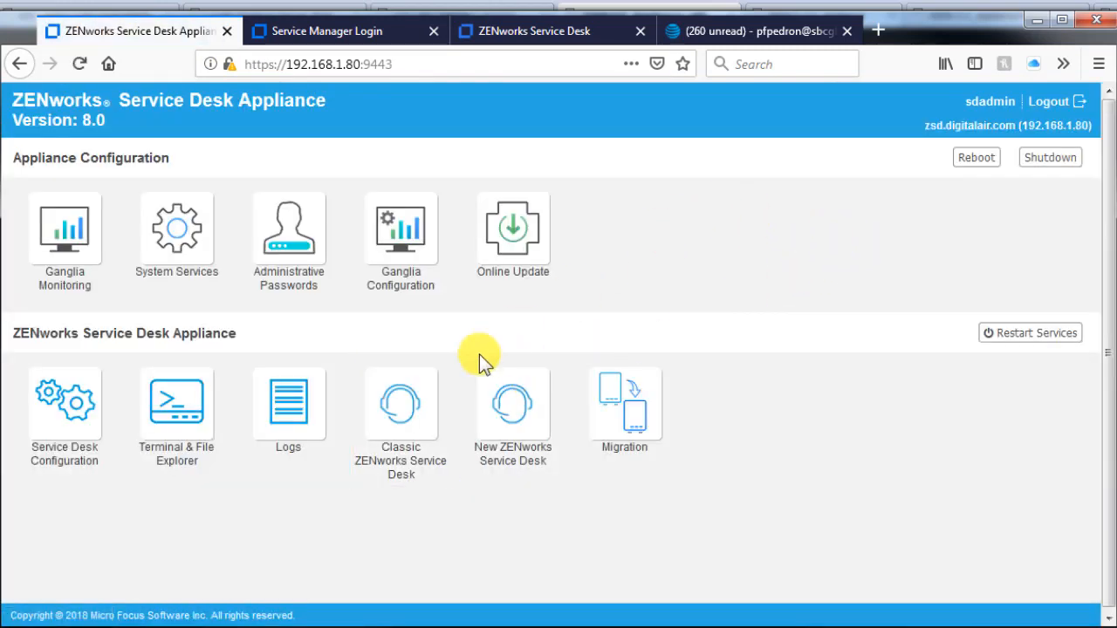
Step: Sign in to the Classic ZENworks Service Desk as super with the saved account password
click(381, 32)
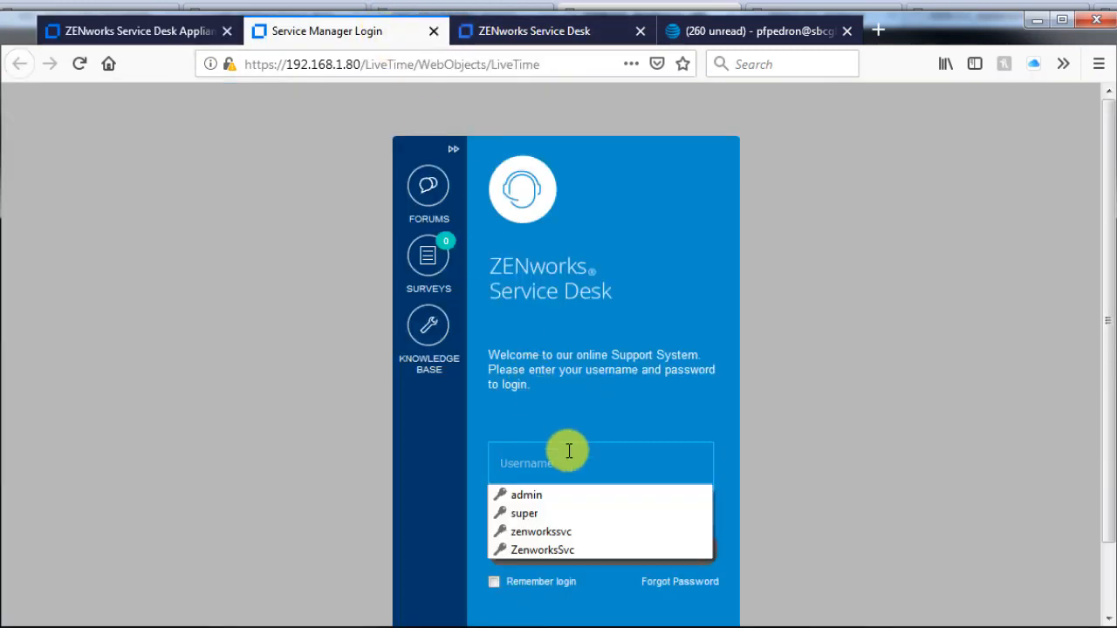
click(554, 494)
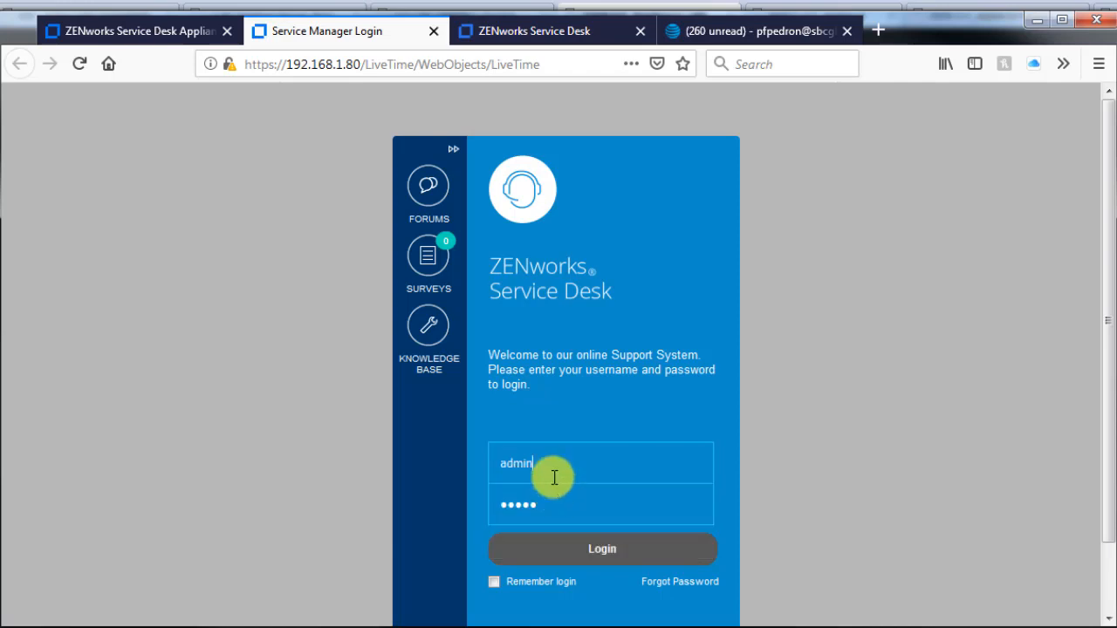
click(462, 458)
text(super)
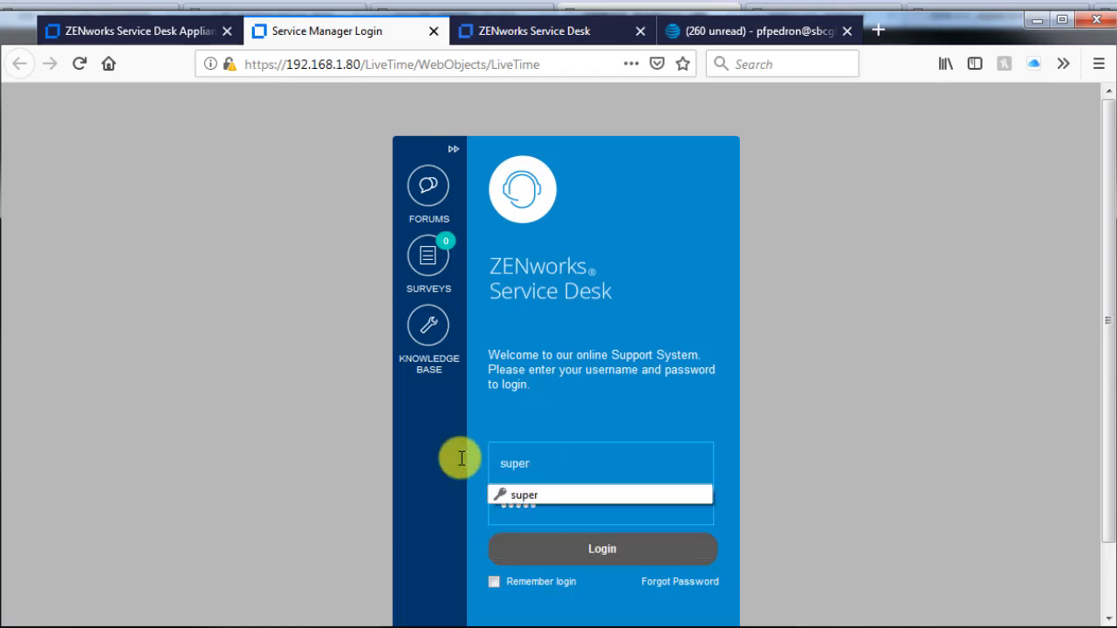
key(Tab)
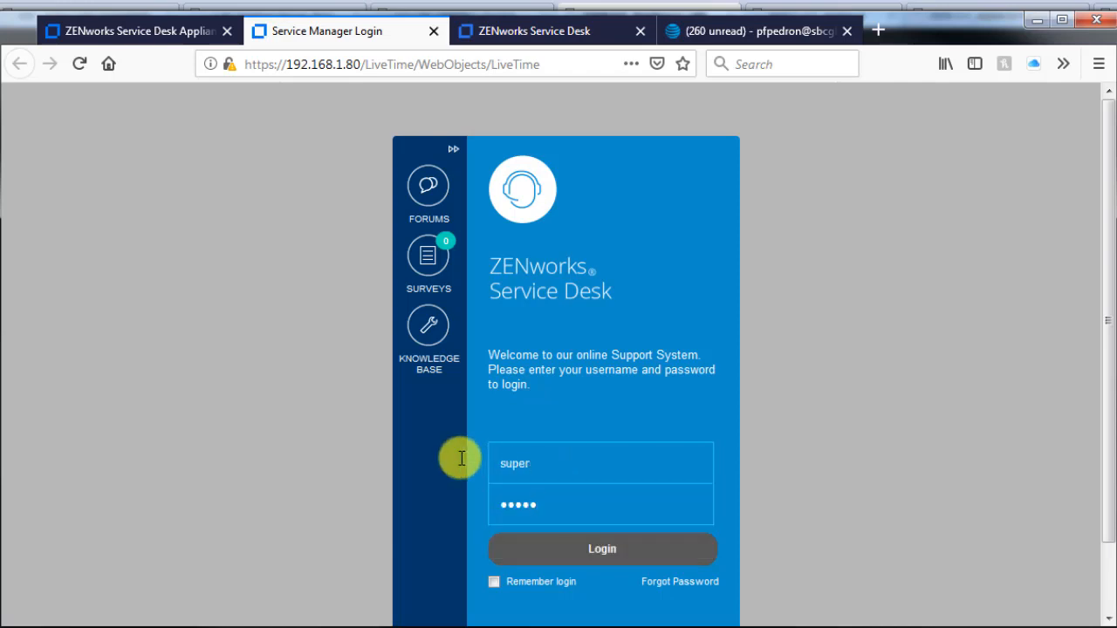
key(Return)
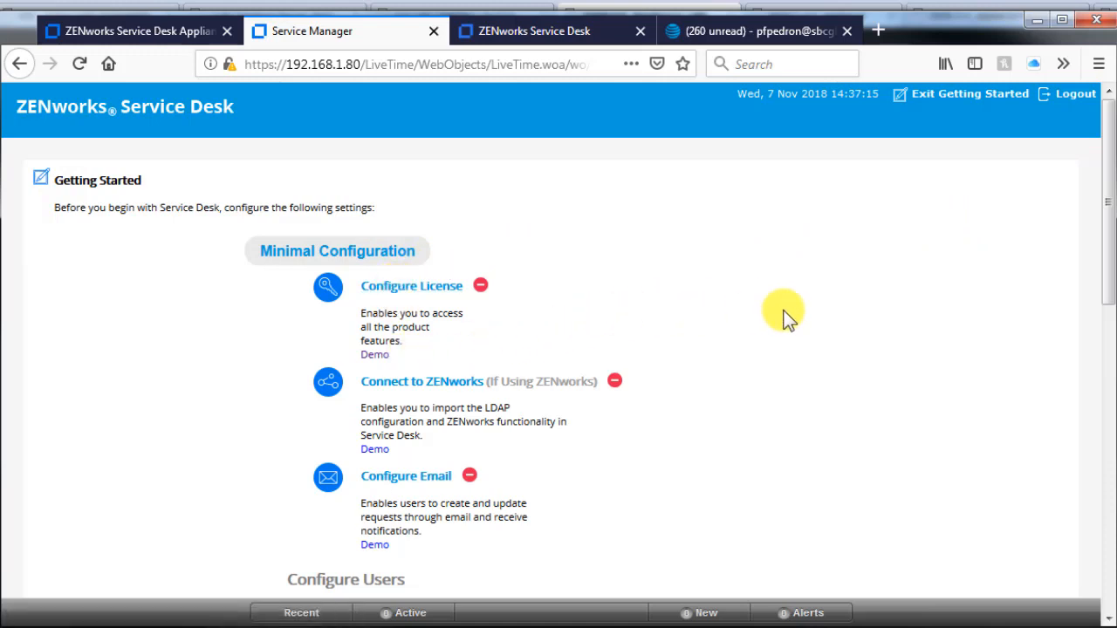
Step: Review the Getting Started page's minimal configuration, users, SLAs and teams, and ZENworks integration sections
scroll(786, 316, down, 2)
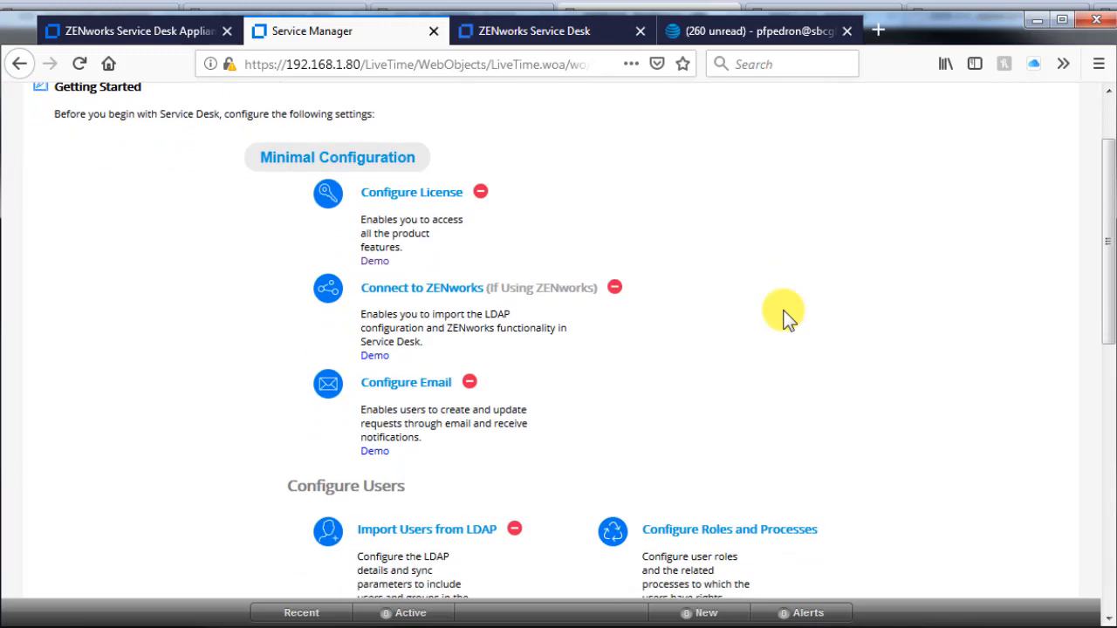
scroll(786, 316, down, 2)
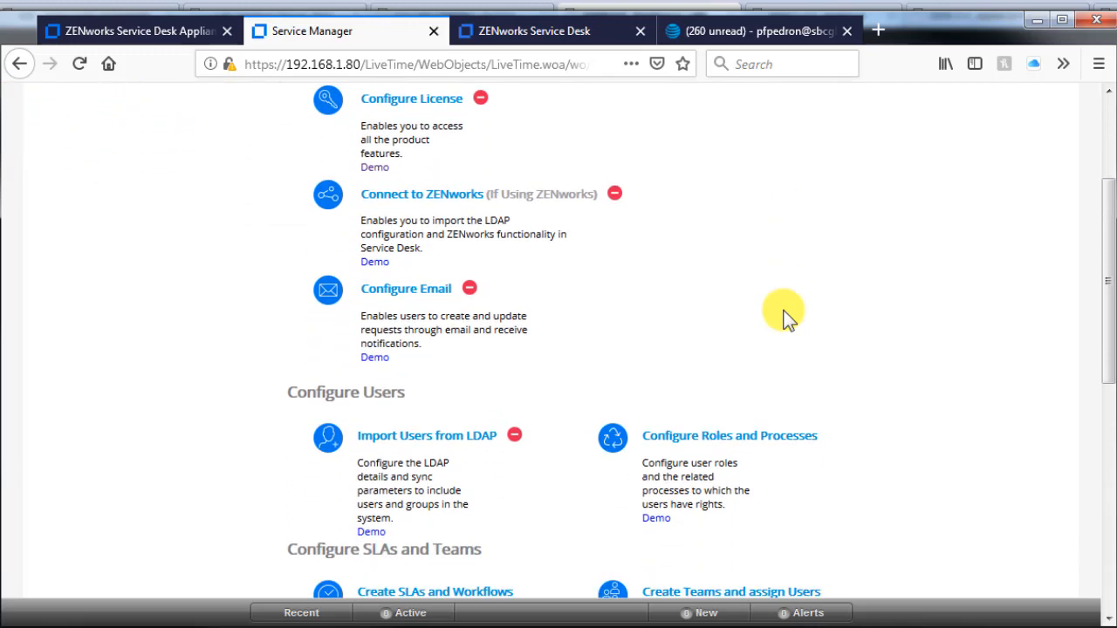
scroll(785, 316, down, 6)
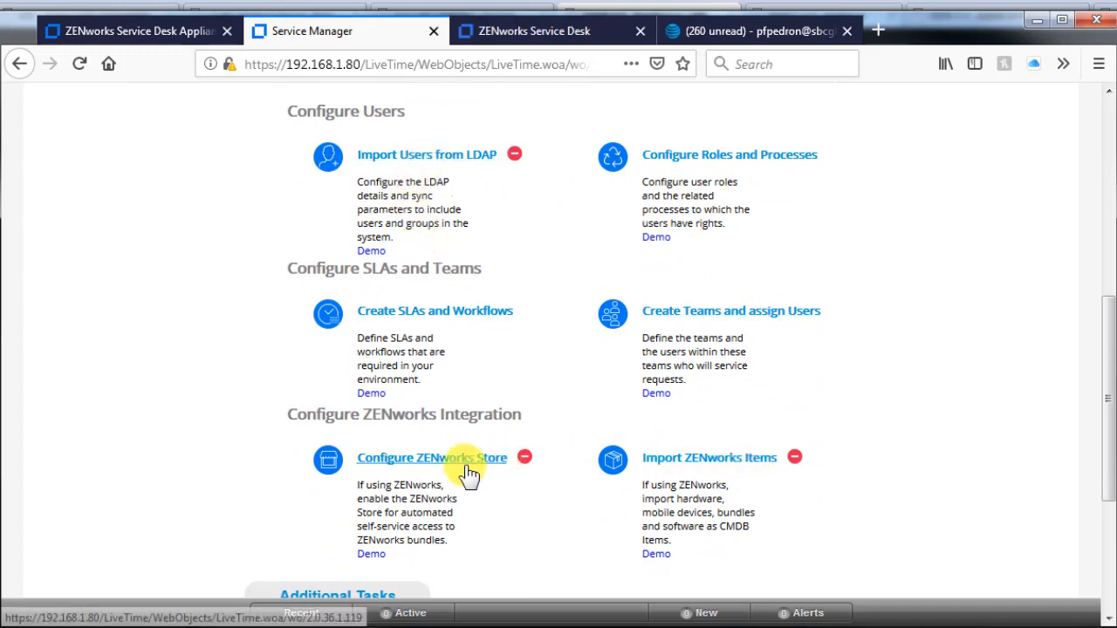
scroll(495, 491, down, 2)
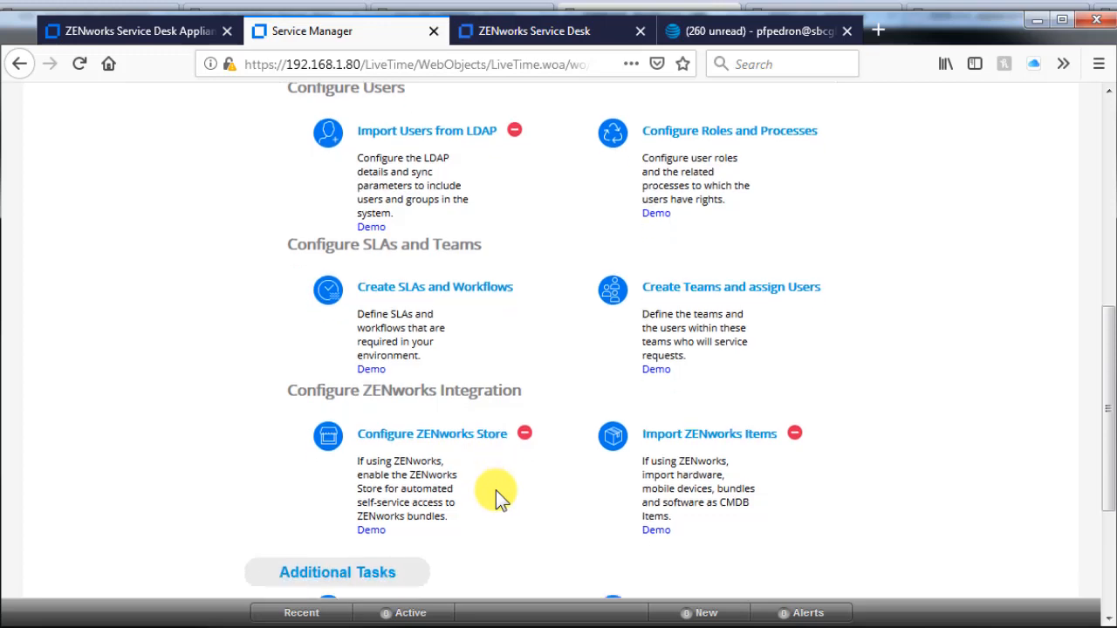
scroll(496, 490, up, 3)
scroll(496, 491, up, 1)
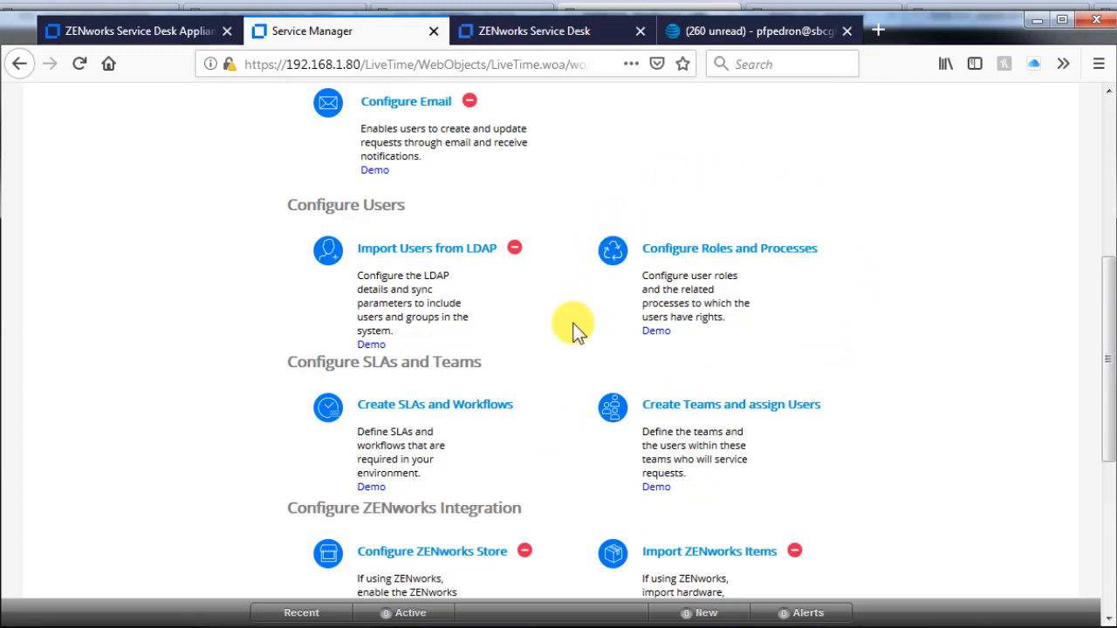
scroll(576, 332, up, 5)
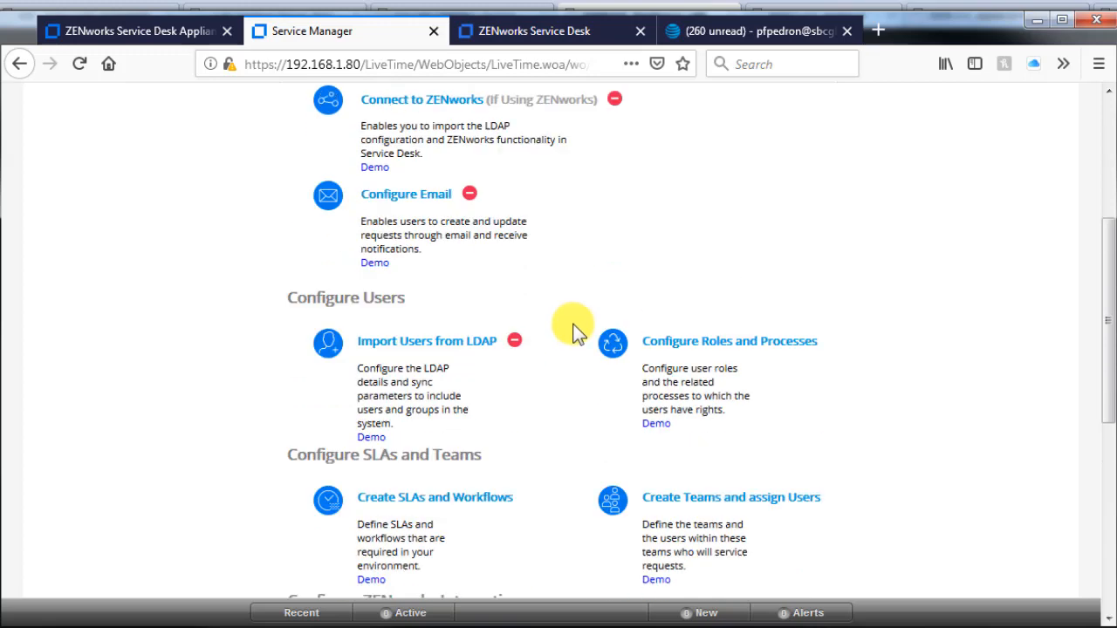